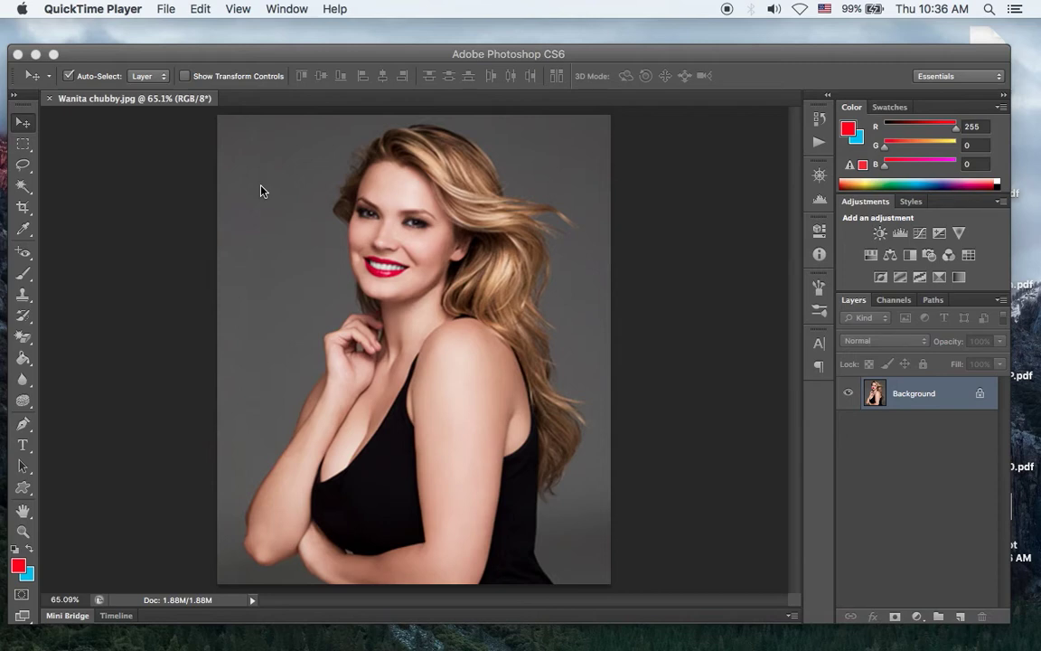
- Activate Photoshop and switch the portrait to Full Screen Mode with Menu Bar
click(260, 190)
key(f)
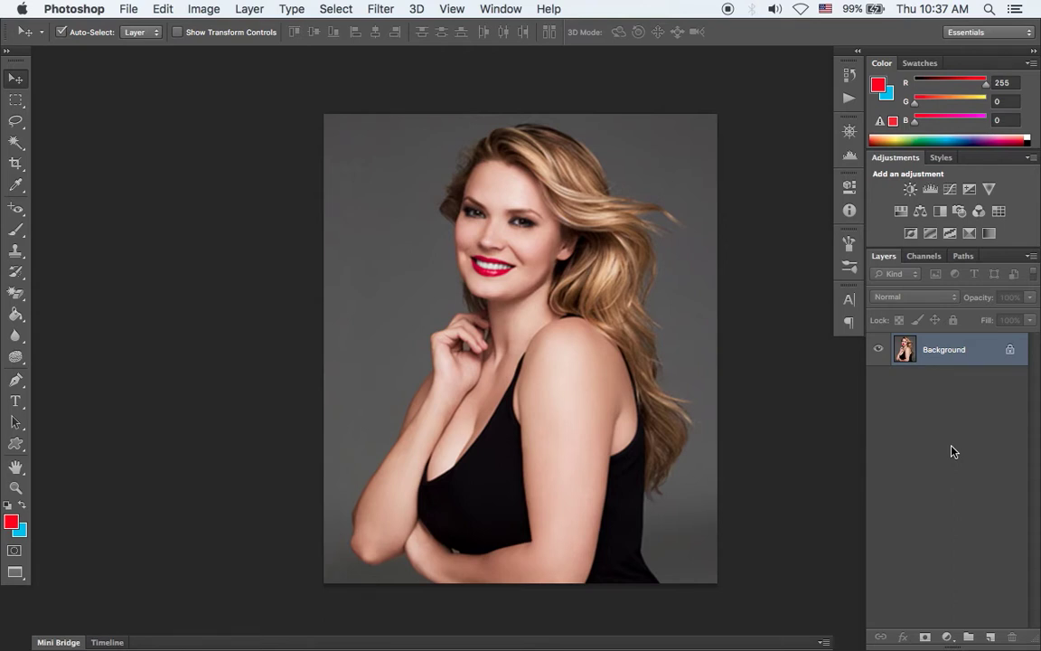
- Duplicate the Background layer to Layer 1 and run Filter > Liquify on it
key(super+j)
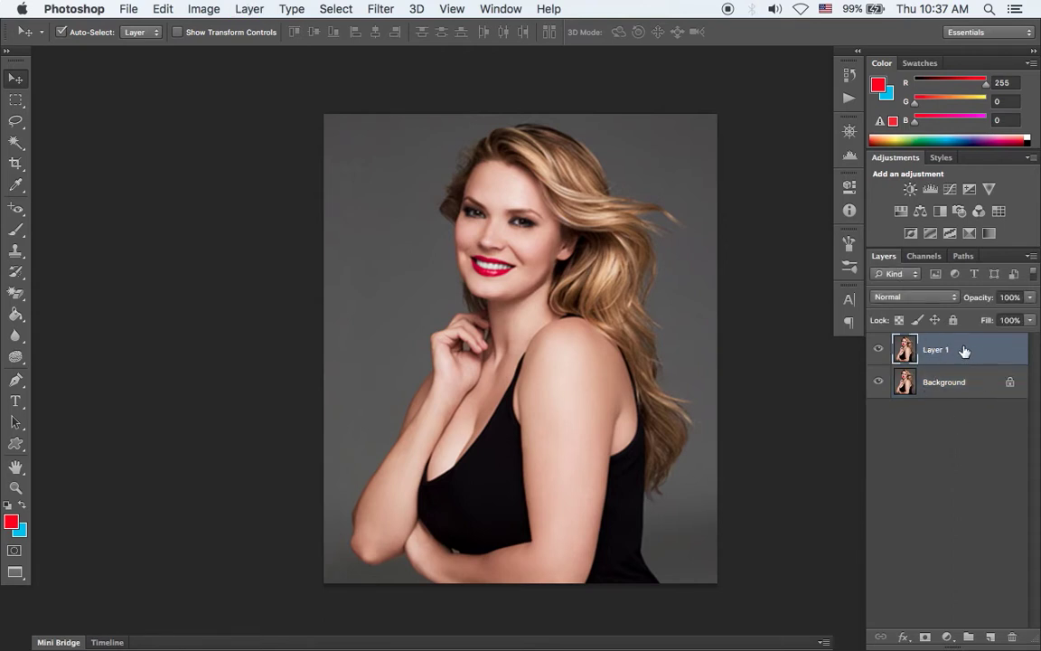
click(382, 11)
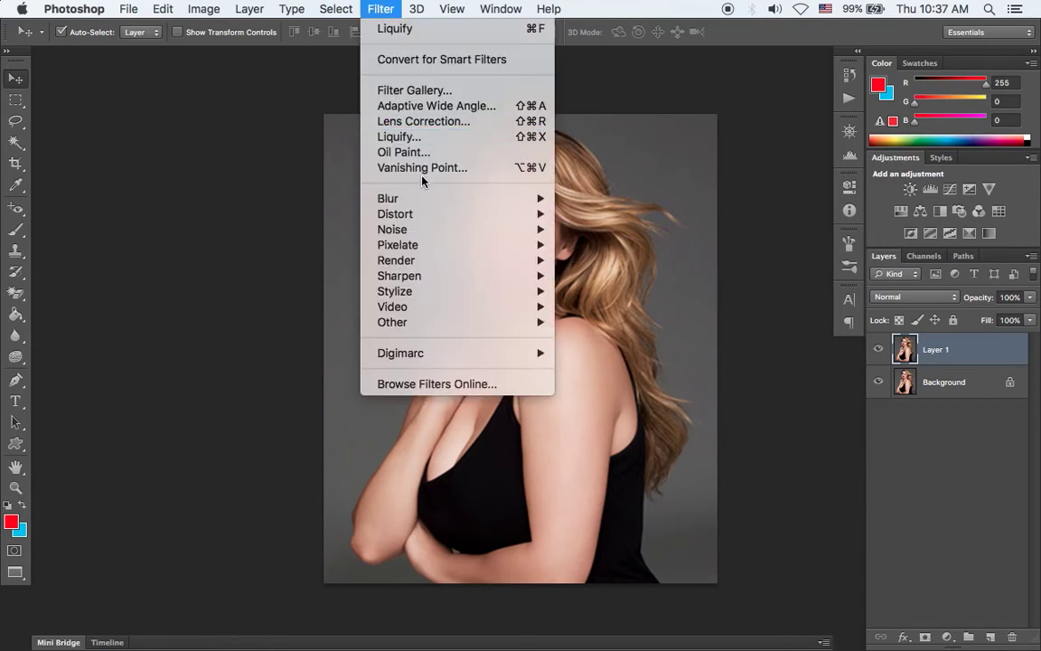
click(431, 139)
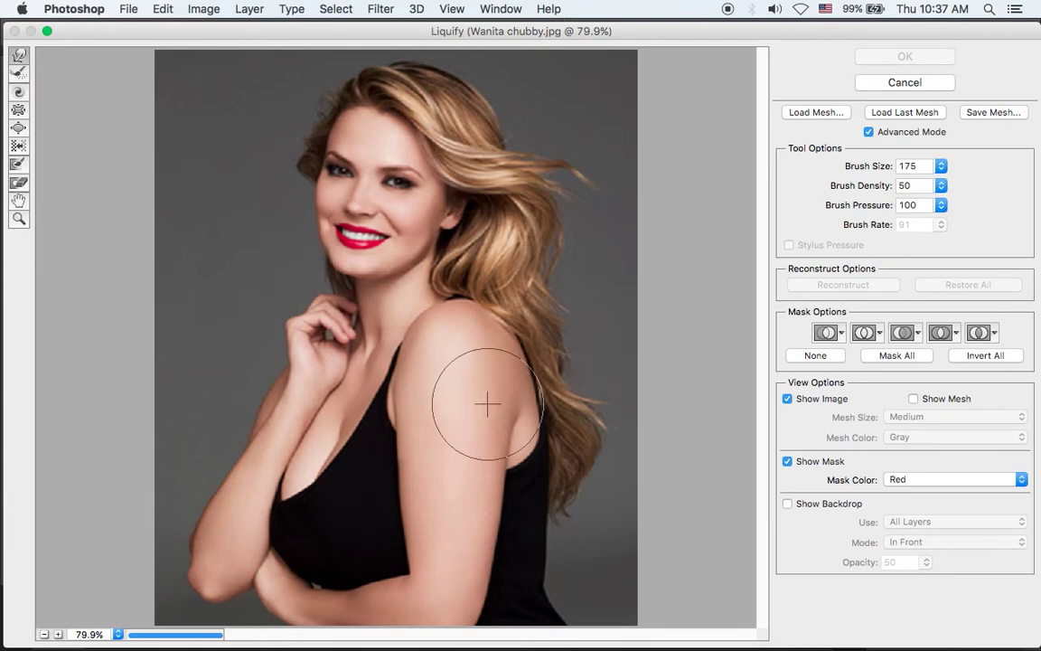
drag(421, 444, 414, 441)
key(ctrl+z)
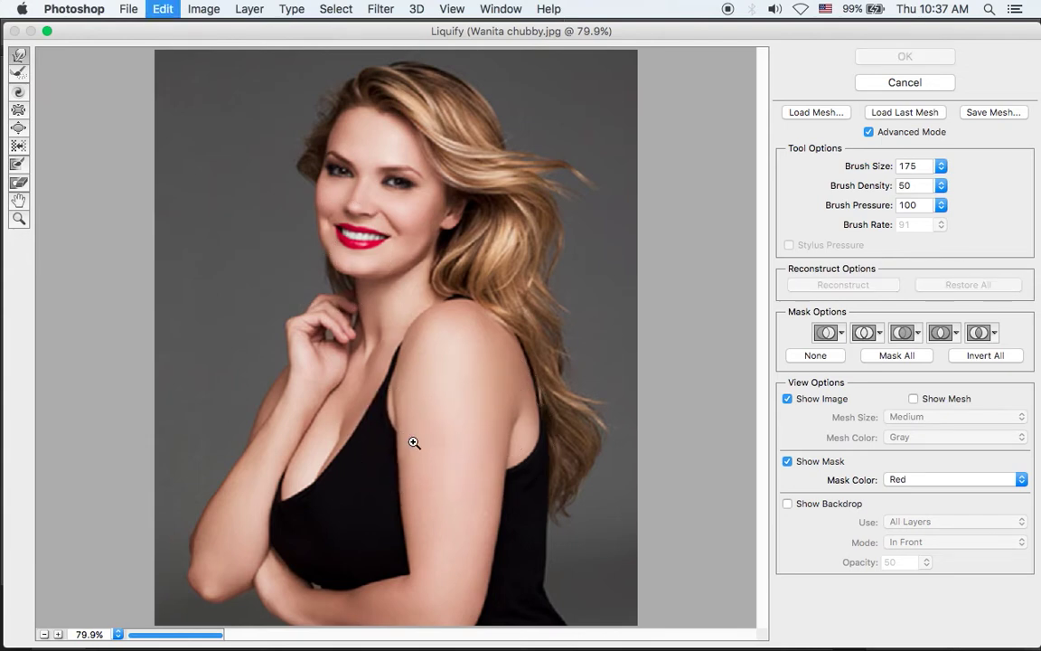
click(19, 110)
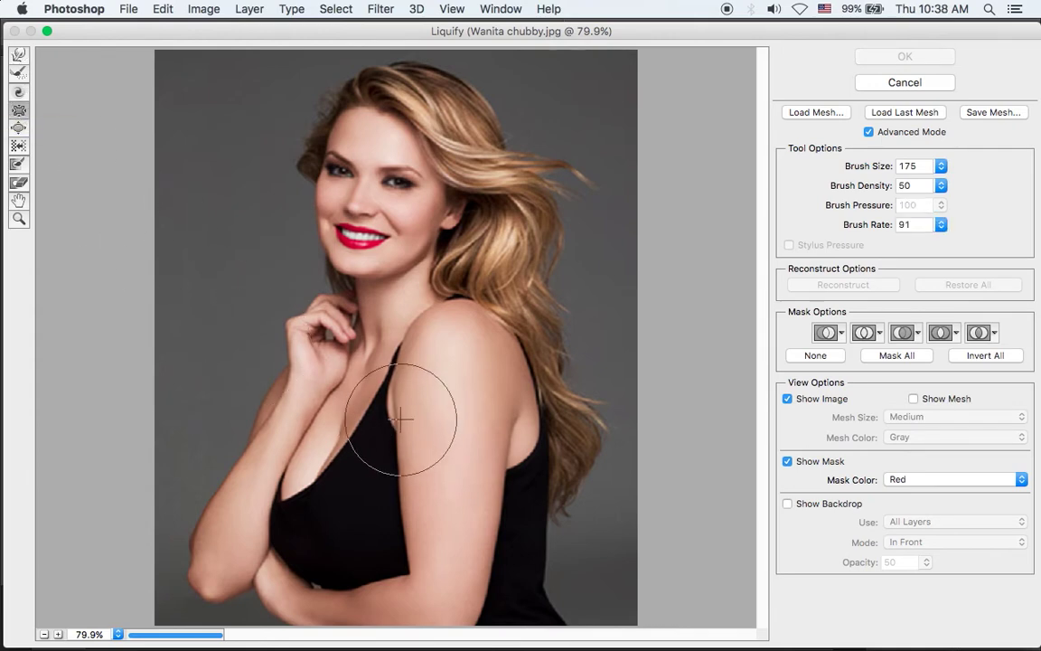
drag(400, 419, 405, 475)
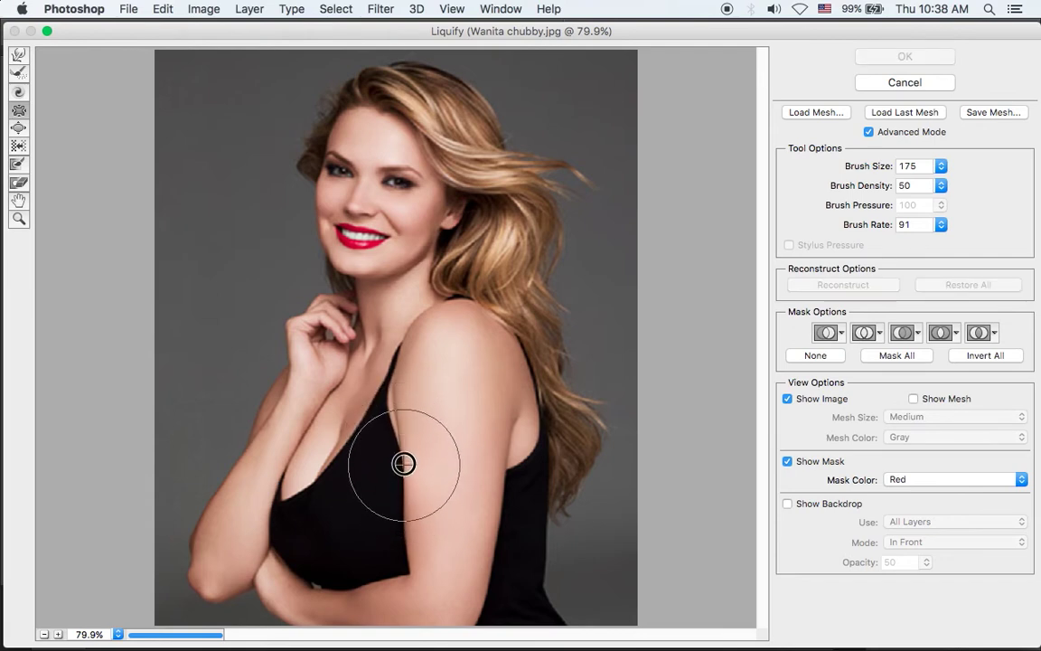
drag(405, 475, 414, 443)
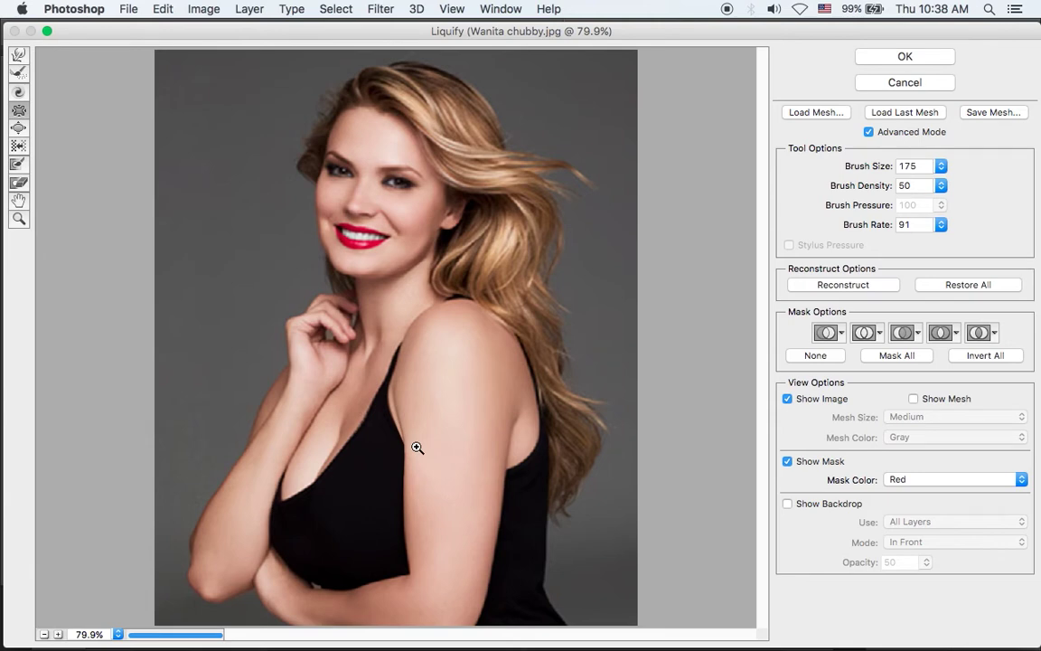
drag(415, 444, 415, 445)
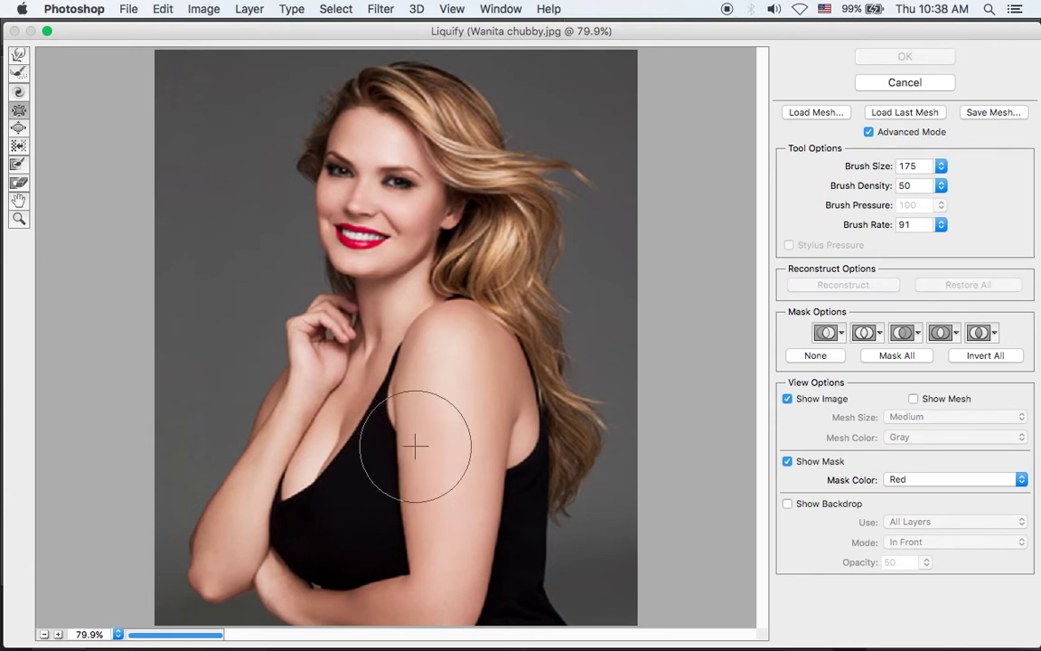
click(22, 130)
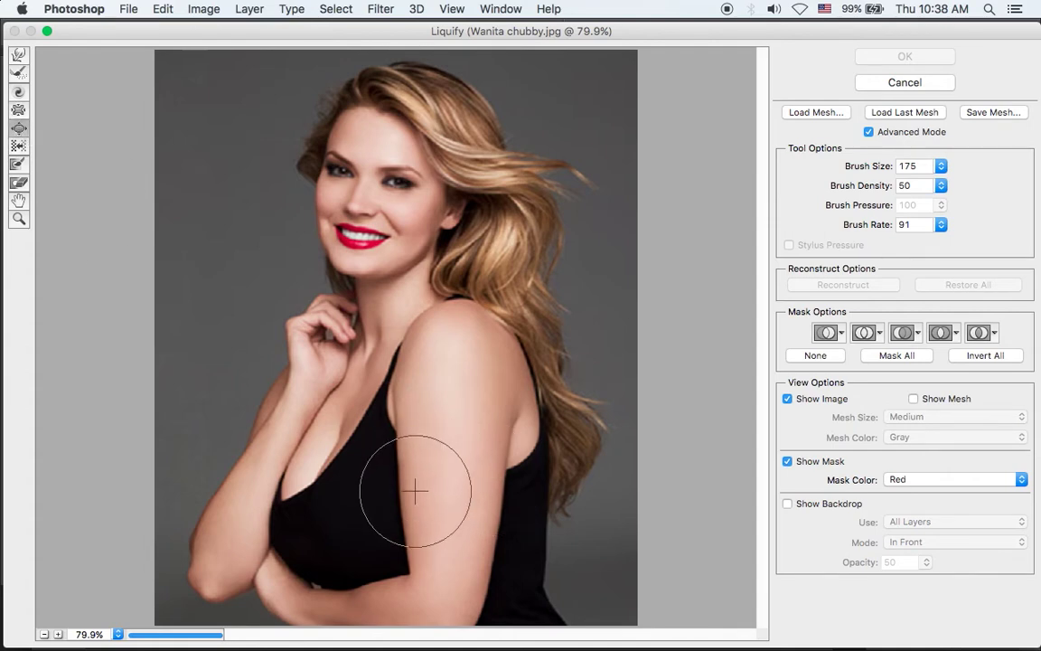
drag(488, 506, 472, 565)
key(ctrl+z)
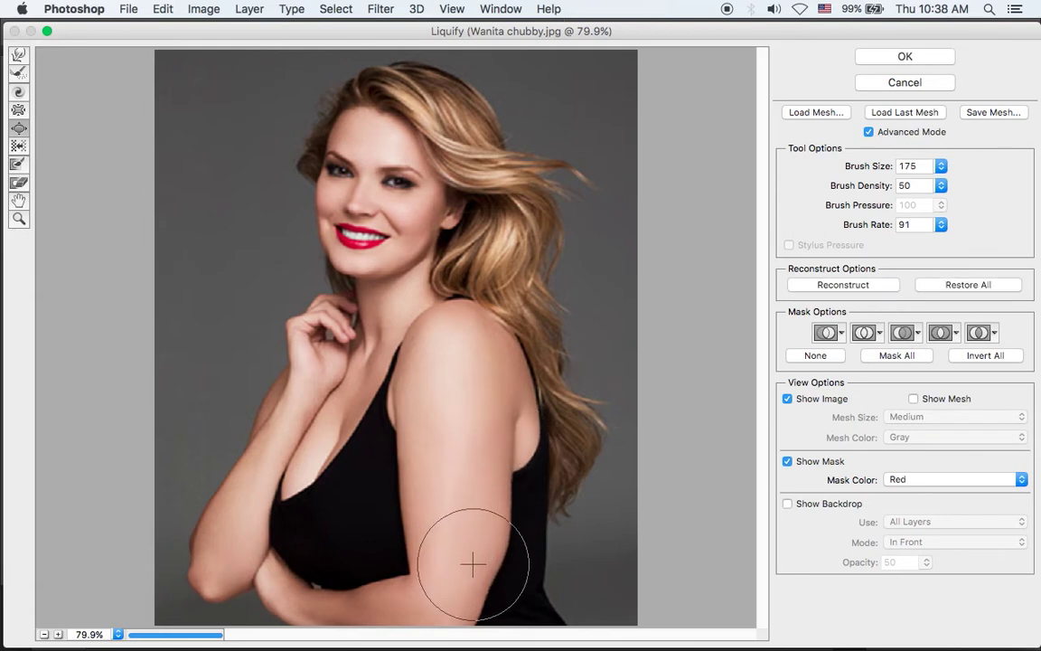
key(ctrl+z)
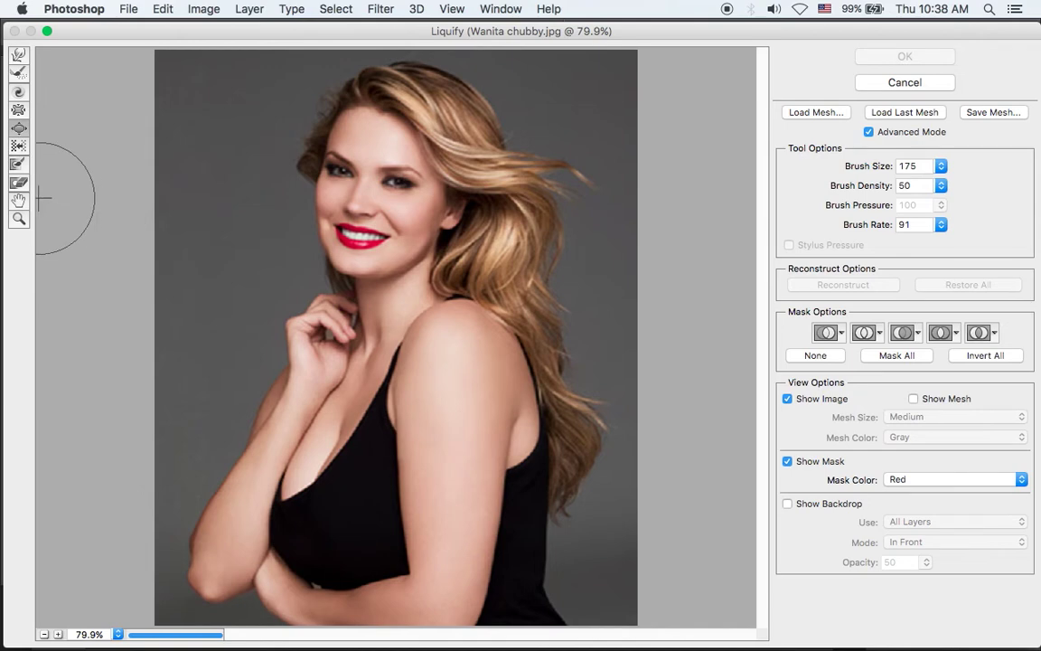
- Zoom the Liquify preview to 100% centred on the face
click(18, 184)
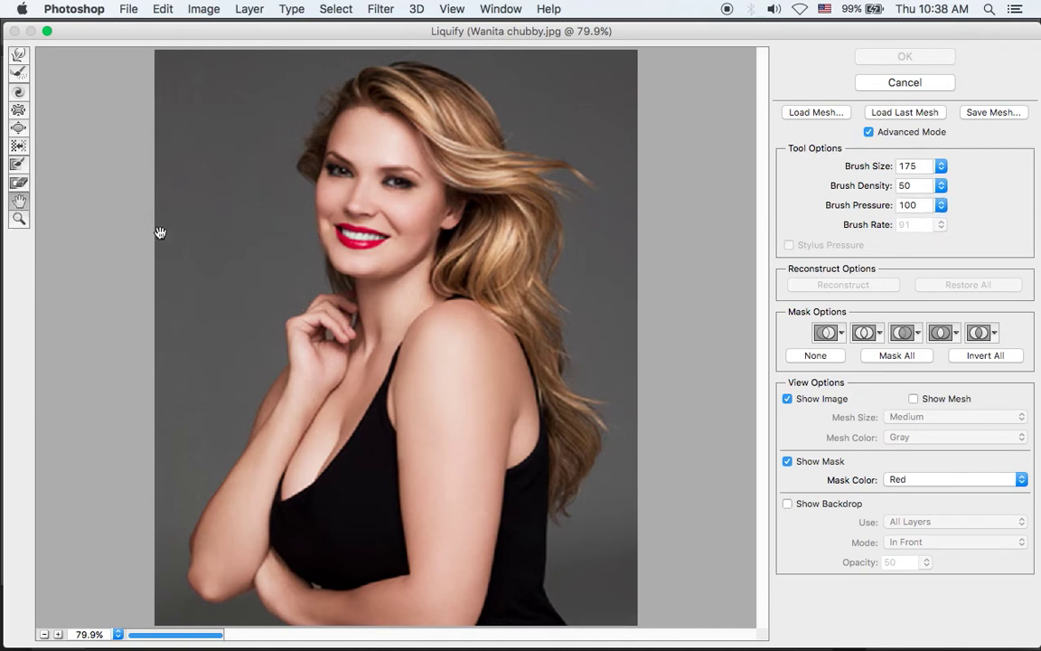
click(19, 218)
click(323, 309)
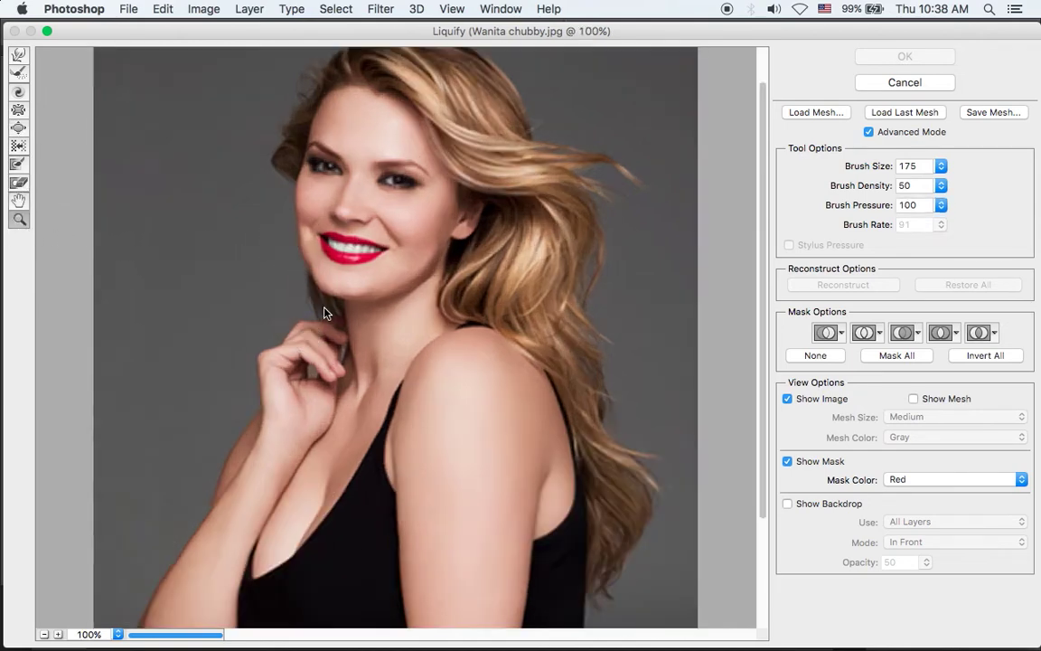
key(alt)
alt+click(323, 308)
click(363, 226)
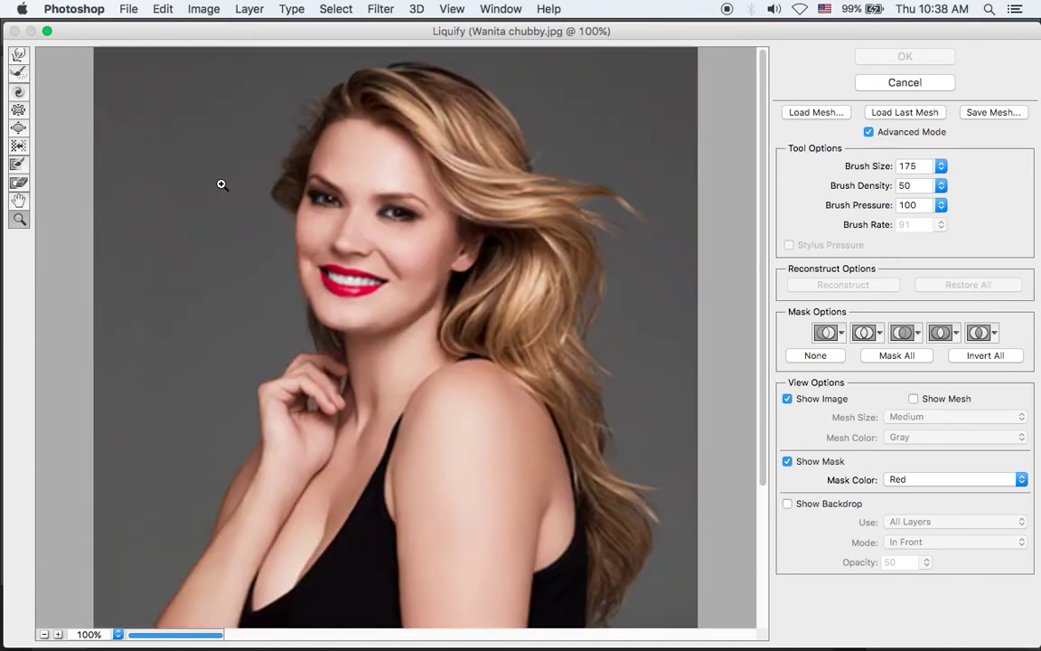
- Select Forward Warp and set Brush Size 125 with Brush Pressure 90
click(18, 55)
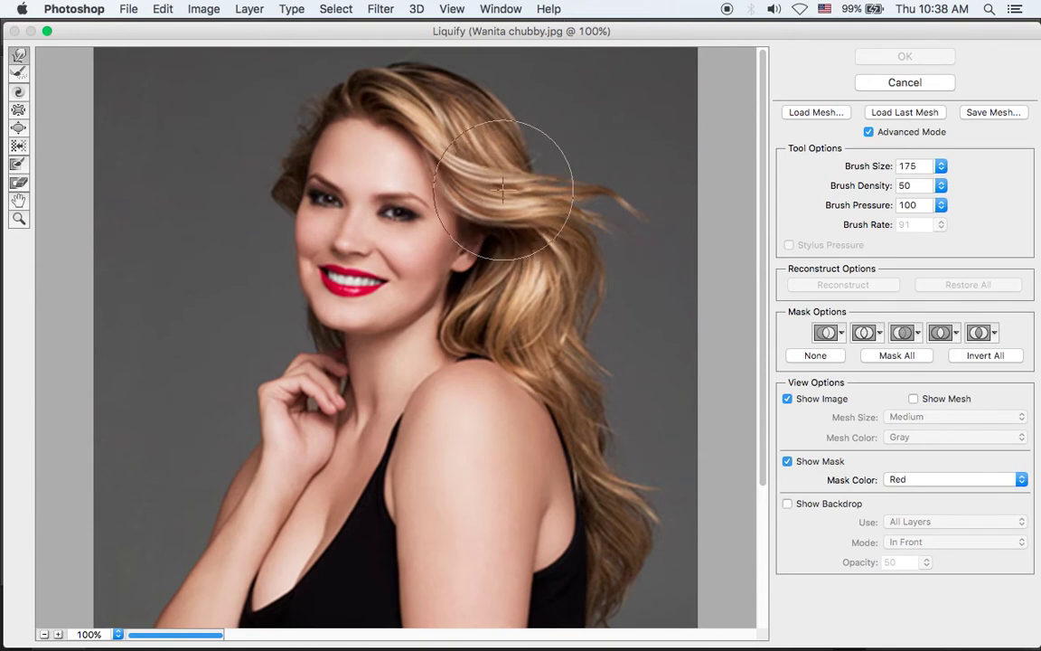
key(bracketleft)
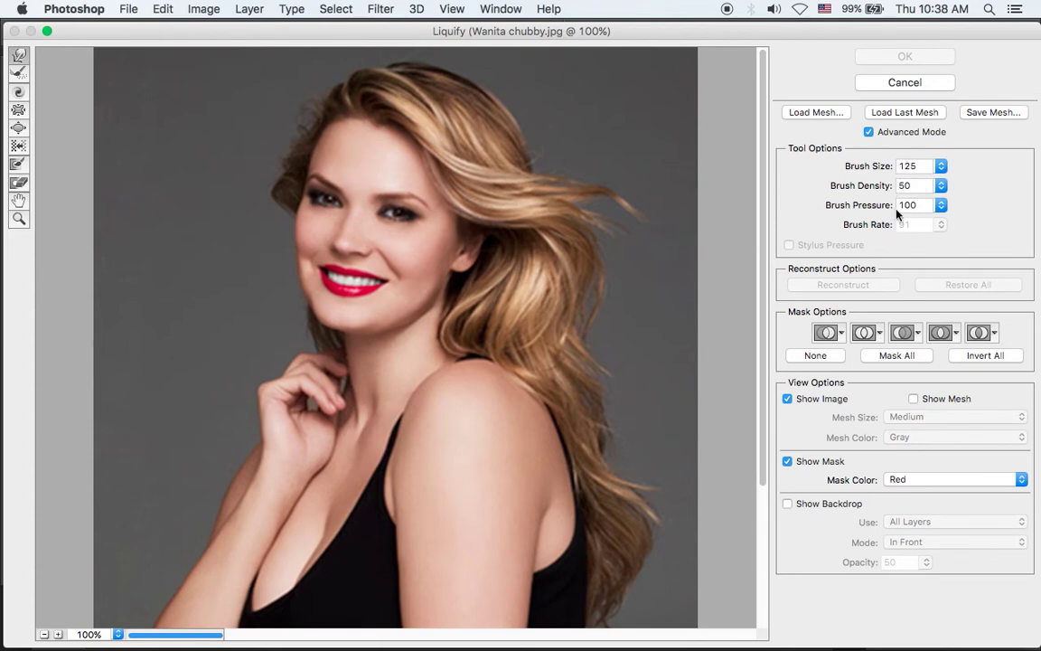
click(941, 206)
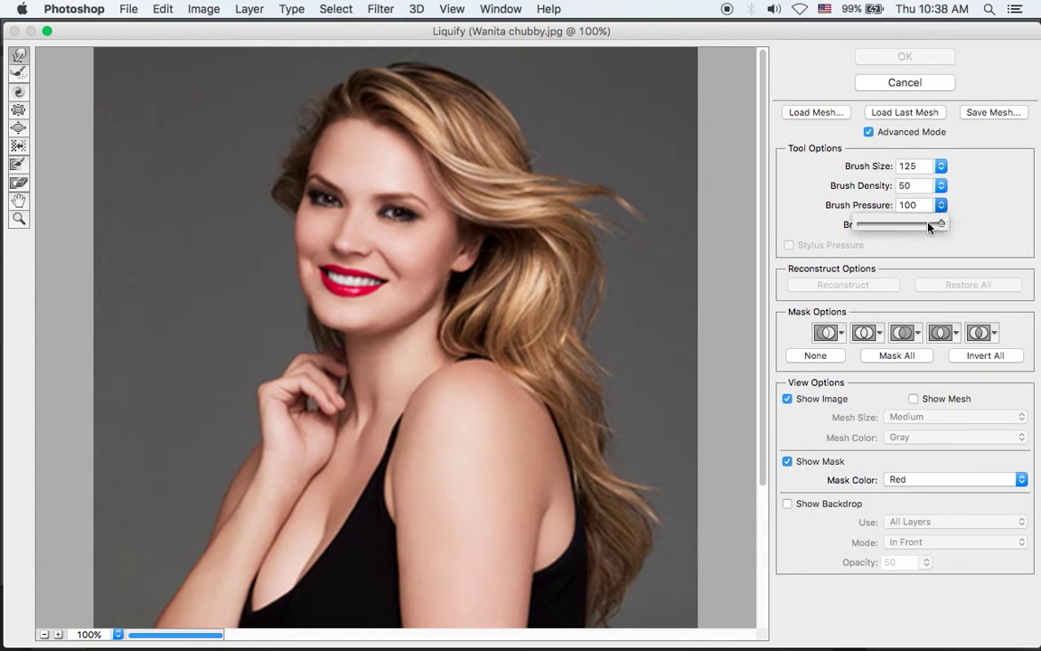
drag(929, 225, 934, 228)
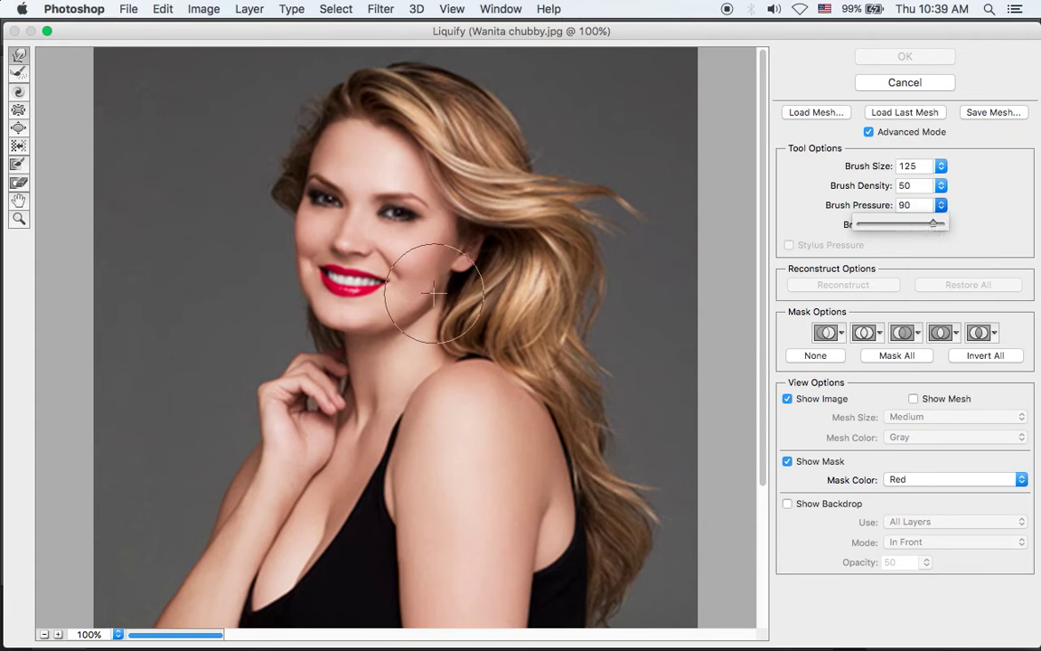
- At 200% zoom, push the right cheek and jawline inward with a size-70 warp brush
key(super+plus)
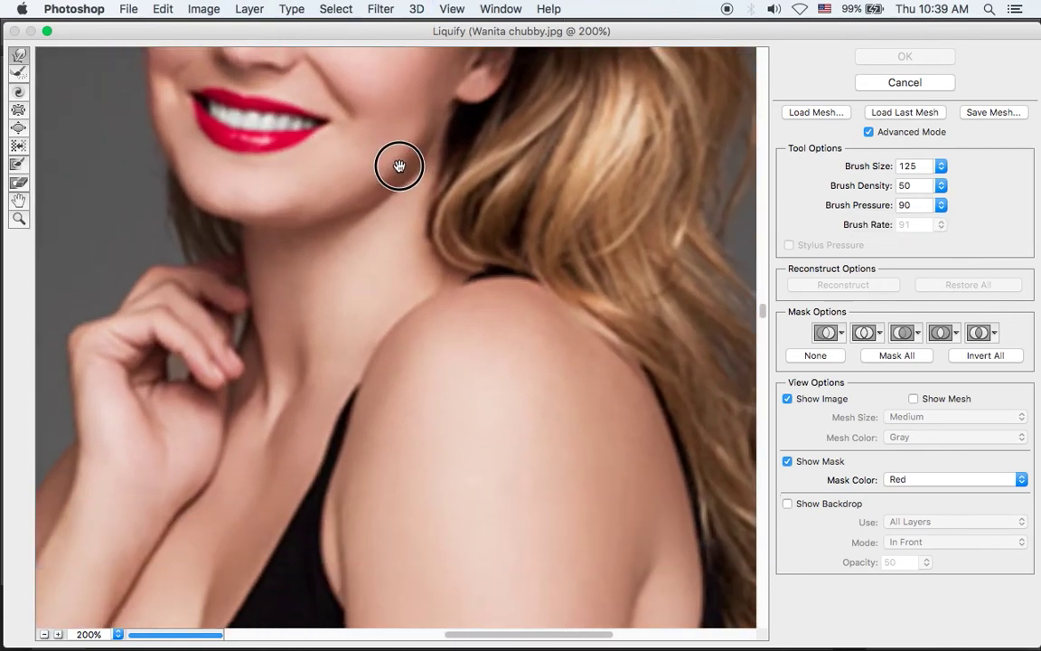
mouse_move(449, 273)
mouse_down()
mouse_move(393, 202)
mouse_move(409, 328)
mouse_move(395, 135)
mouse_up()
mouse_move(457, 359)
mouse_down()
mouse_move(458, 223)
mouse_move(478, 547)
mouse_up()
drag(466, 298, 514, 381)
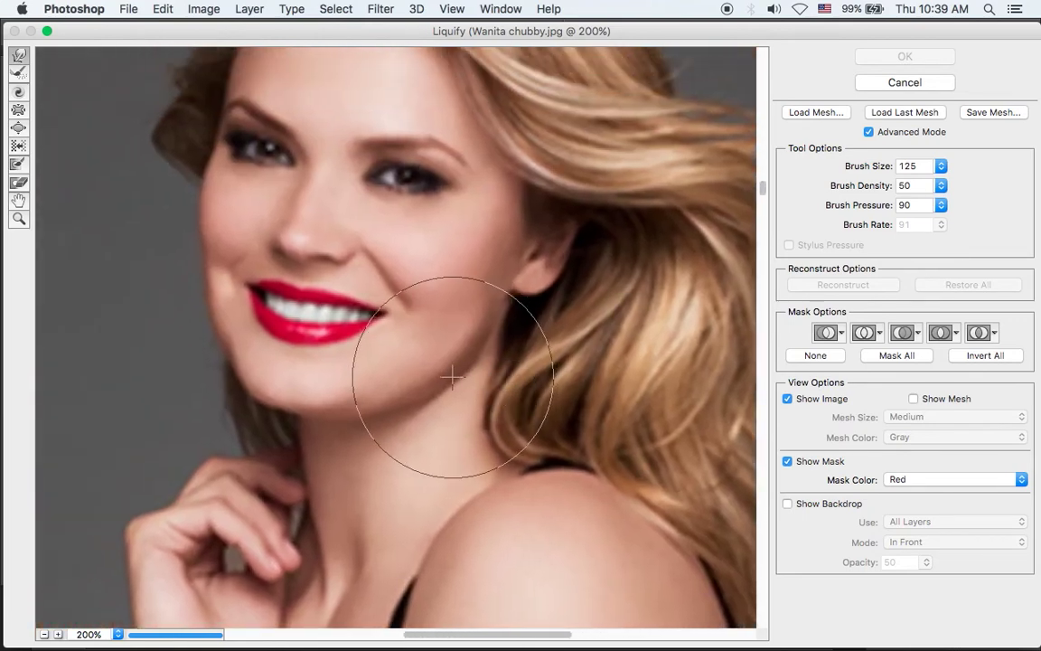
key(bracketleft)
key(bracketleft)
key(bracketleft)
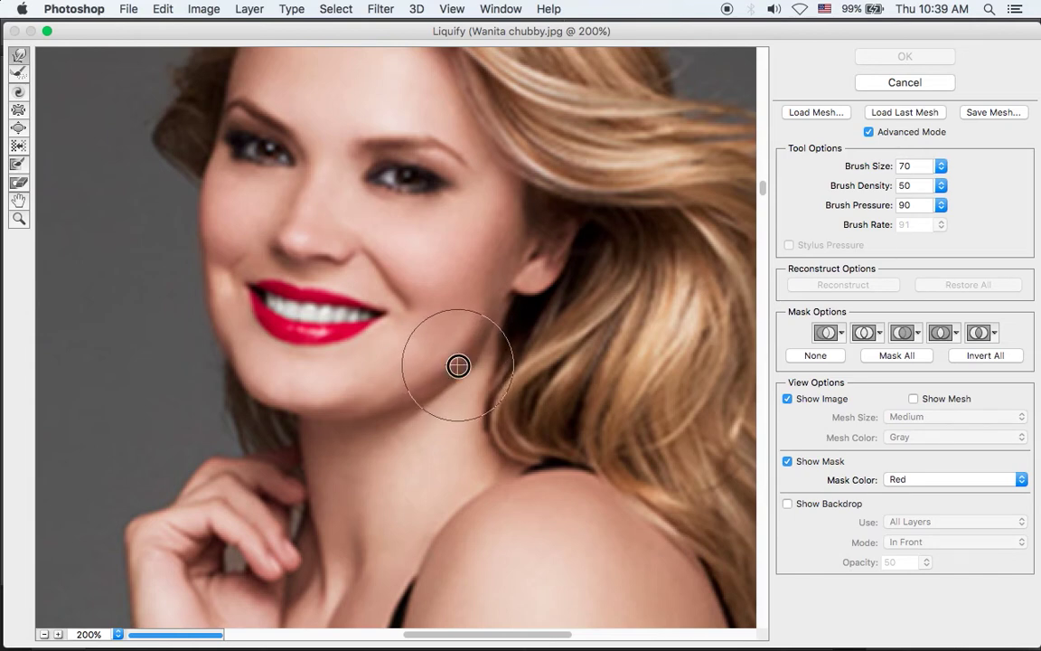
drag(458, 365, 342, 423)
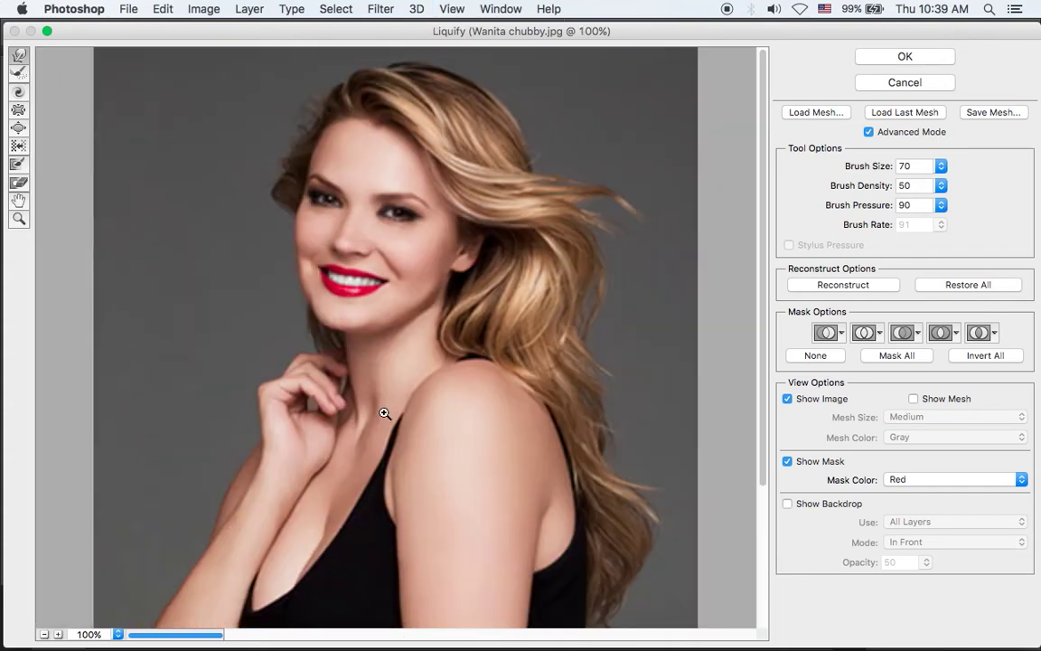
- Zoom back out to 100% and toggle Show Backdrop repeatedly to compare with the original
key(super+minus)
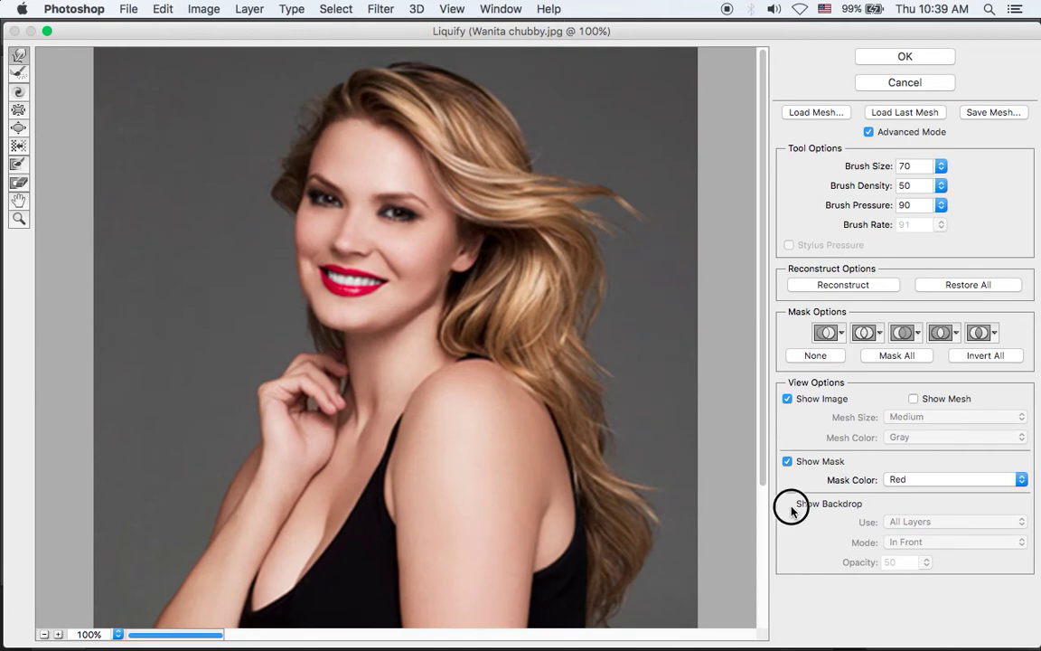
click(788, 505)
click(788, 504)
click(800, 507)
click(799, 507)
click(800, 507)
click(800, 507)
click(800, 508)
click(800, 508)
click(800, 508)
click(800, 508)
click(800, 508)
click(800, 507)
click(800, 508)
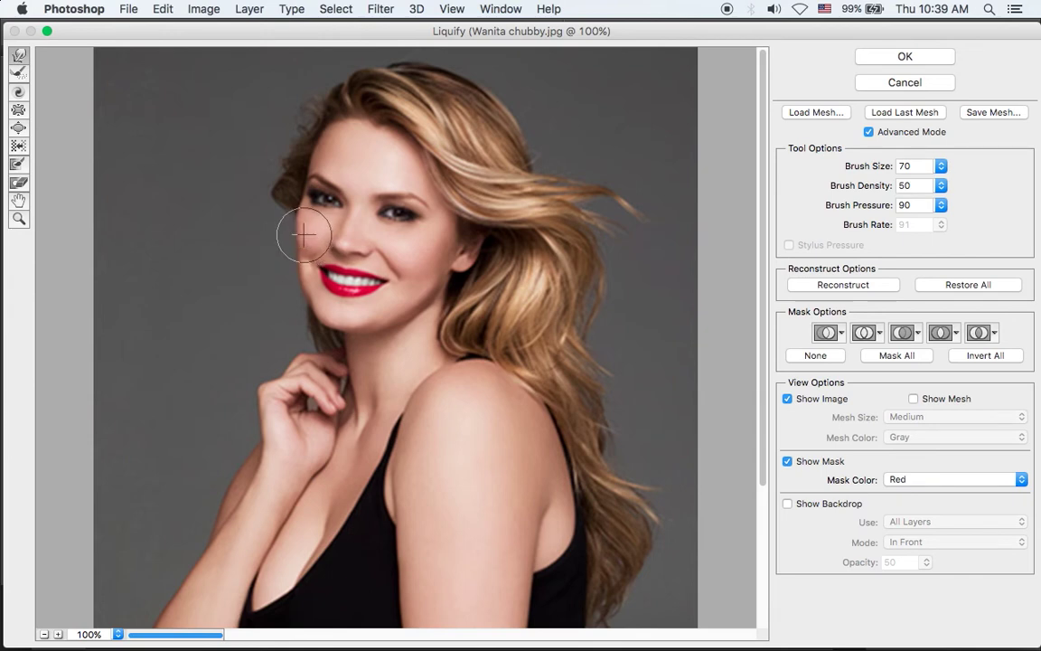
- Warp the mouth corner, jawline and chin further inward, then compare and pan to the arm
drag(305, 276, 308, 279)
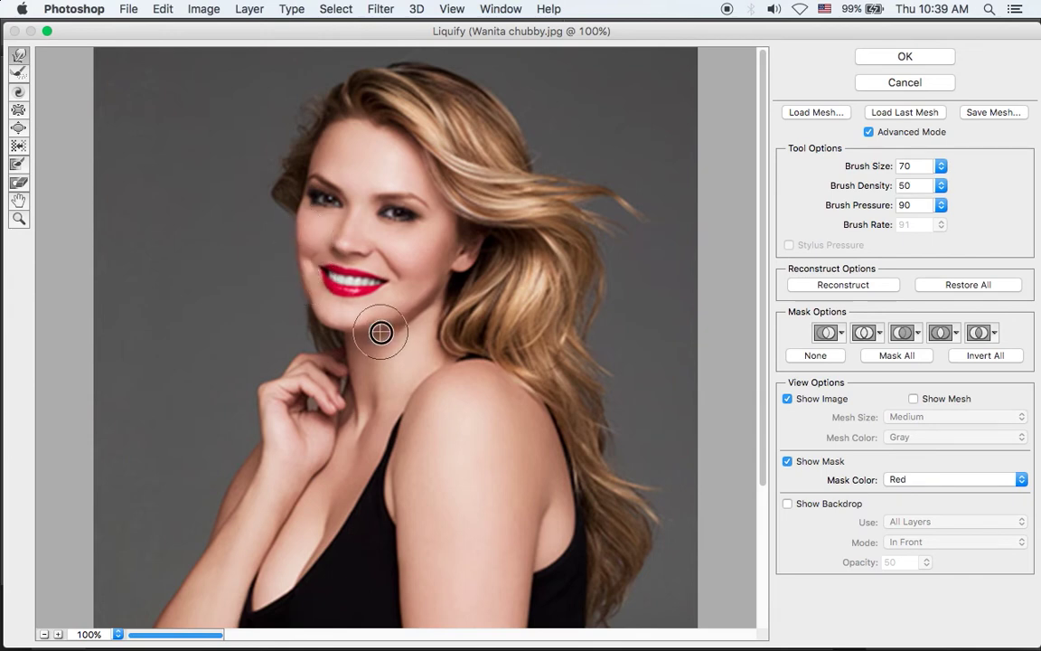
drag(381, 332, 390, 337)
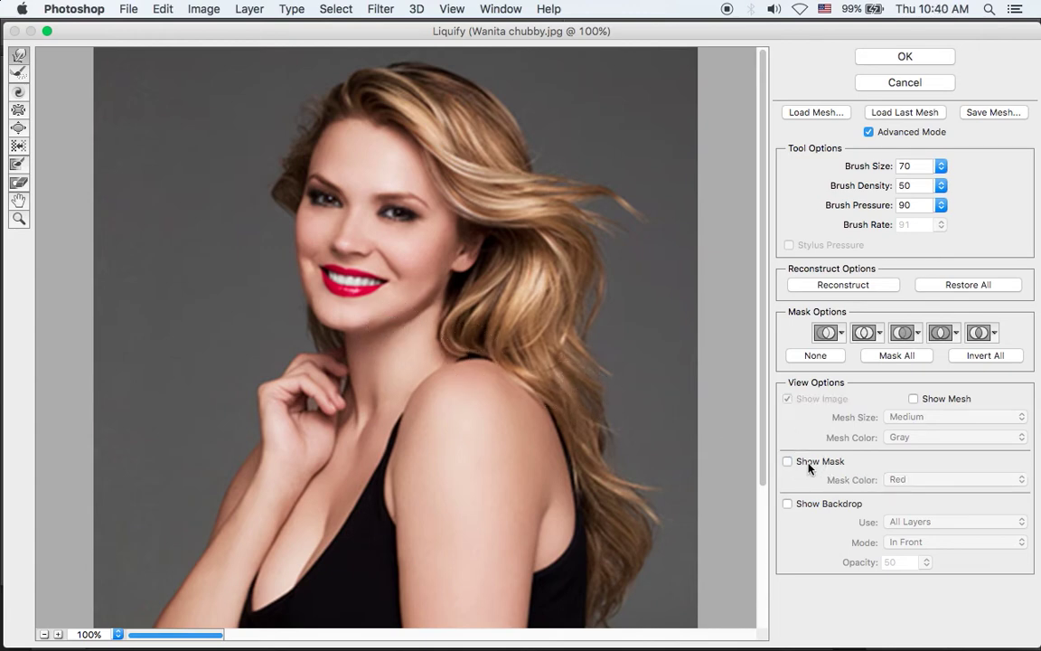
click(806, 505)
click(809, 508)
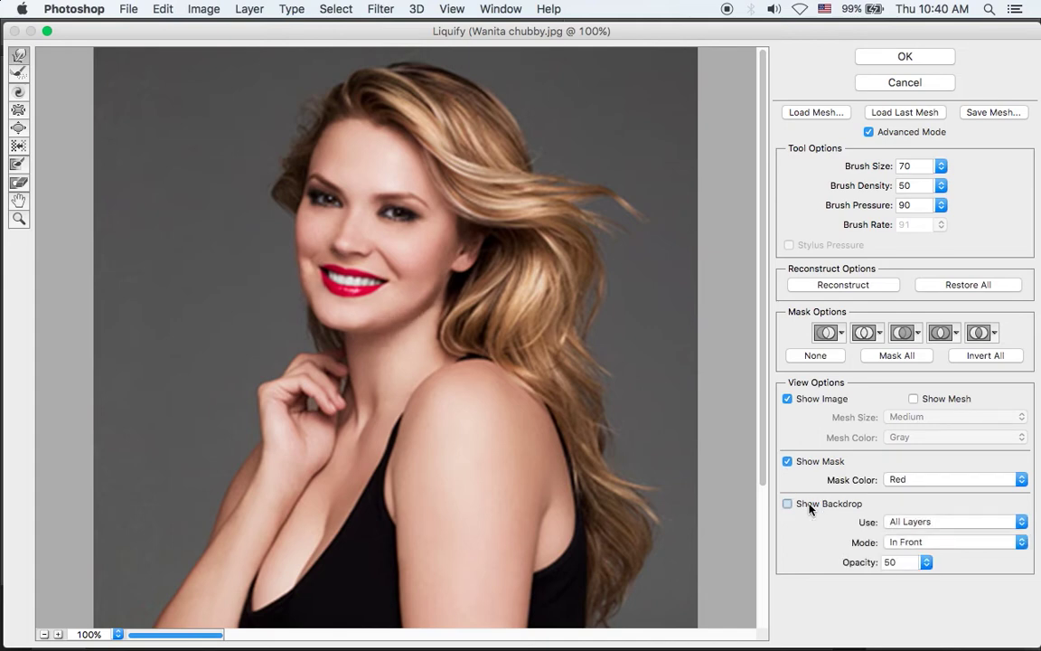
drag(524, 411, 534, 241)
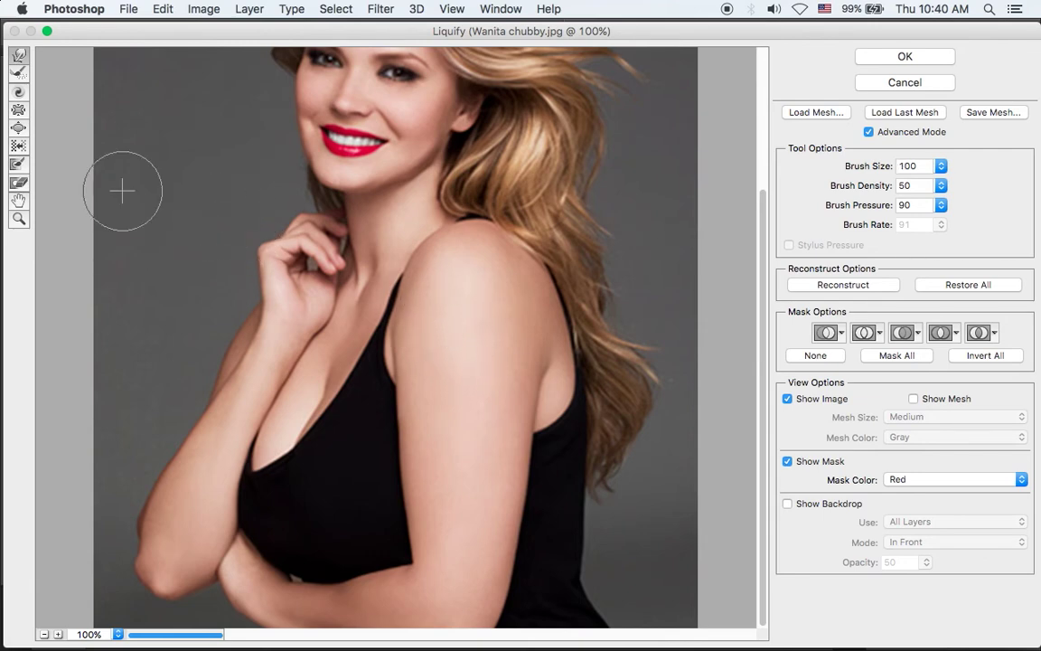
- Pucker the back edge of the upper arm, then Forward Warp it and its lower edge inward
click(21, 111)
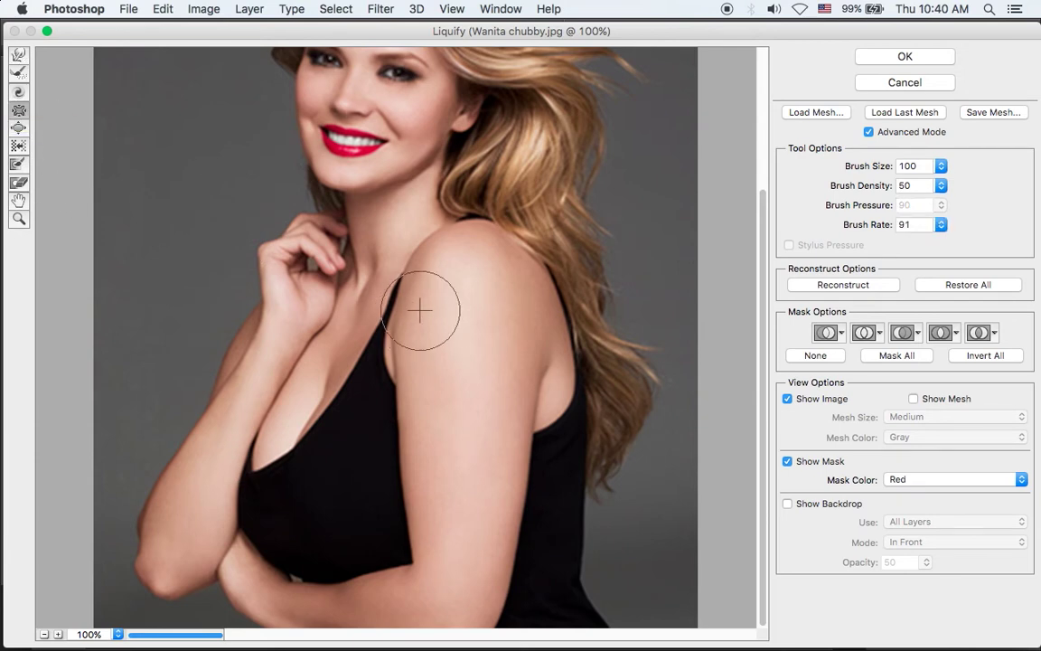
mouse_move(538, 378)
mouse_down()
mouse_move(520, 484)
mouse_move(523, 430)
mouse_up()
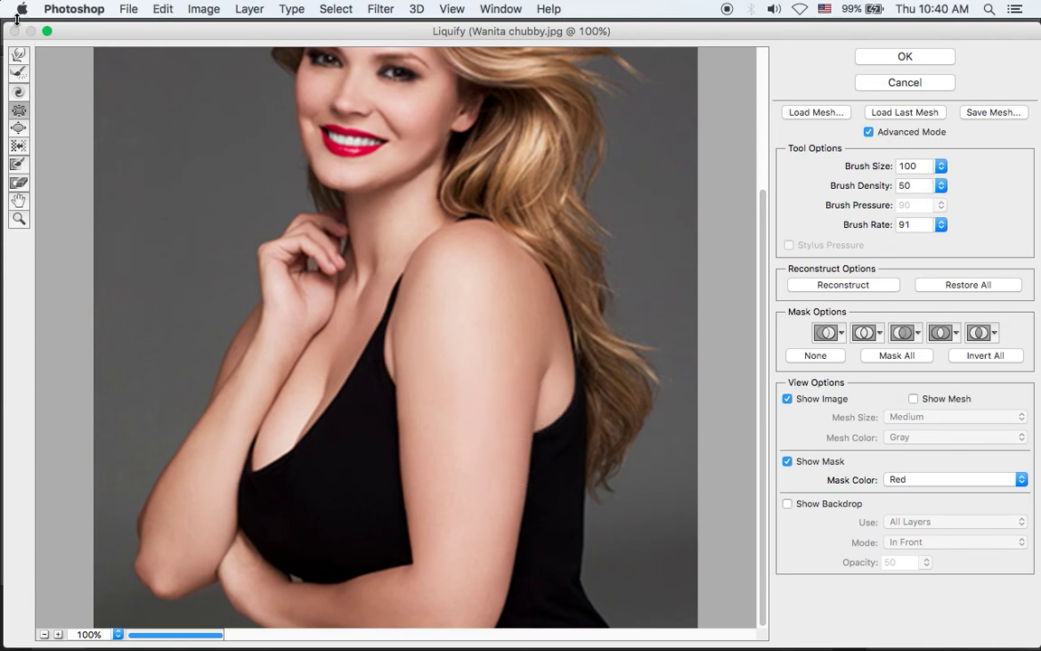
click(18, 54)
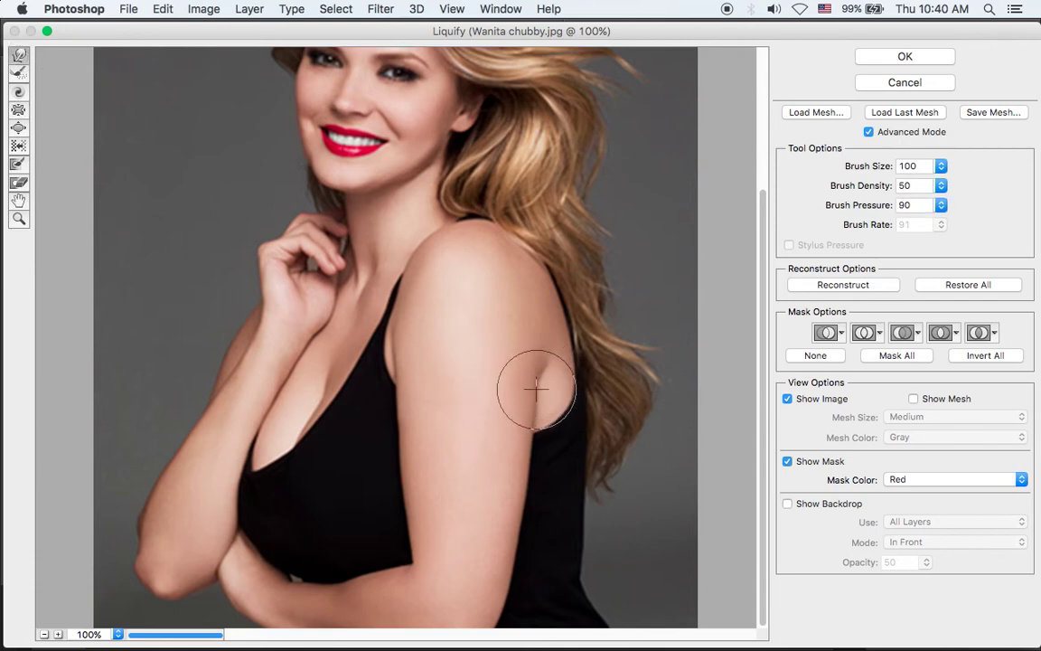
drag(531, 412, 525, 484)
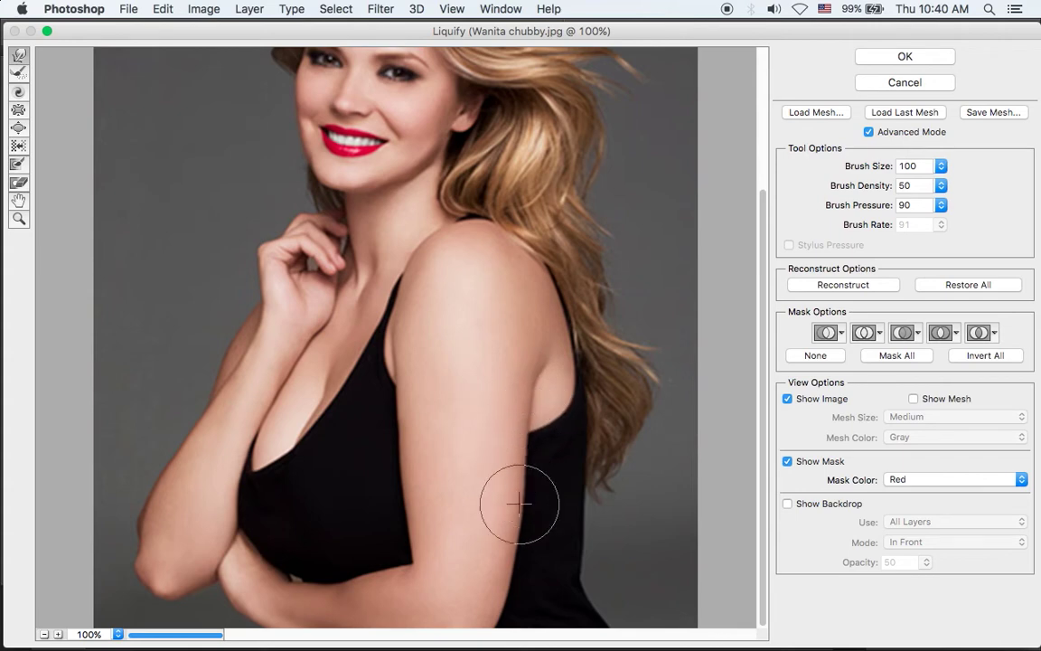
mouse_move(517, 492)
mouse_down()
mouse_move(517, 546)
mouse_move(494, 620)
mouse_move(558, 276)
mouse_move(589, 404)
mouse_move(579, 407)
mouse_move(576, 567)
mouse_move(571, 399)
mouse_move(588, 528)
mouse_move(575, 580)
mouse_move(574, 479)
mouse_up()
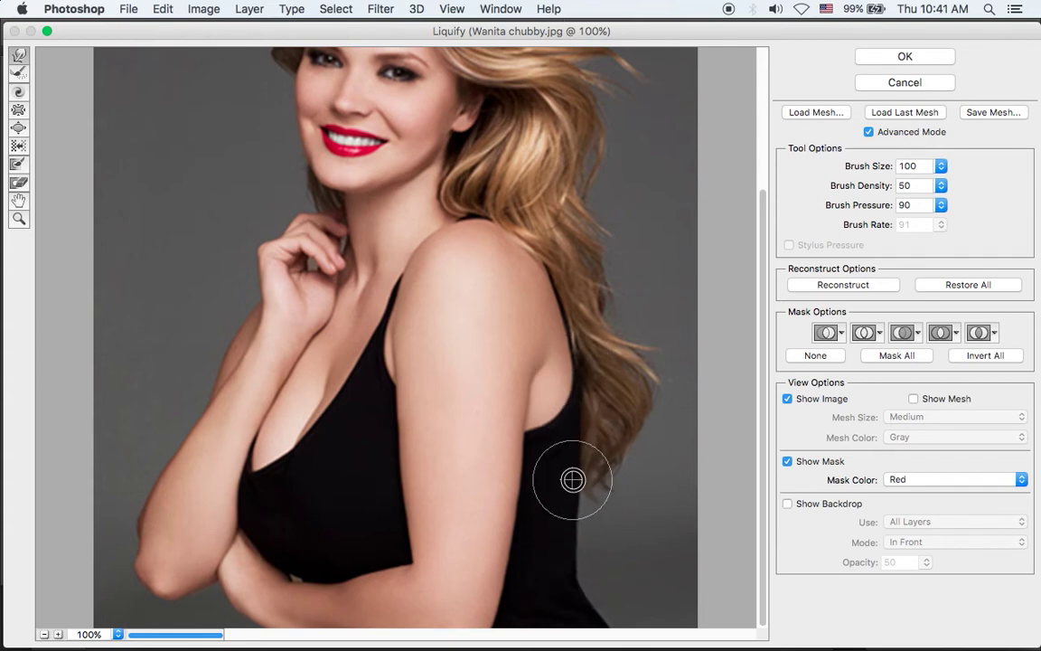
- Reshape the front of the shoulder and push the arm contour beside the tank top inward
click(798, 507)
click(797, 506)
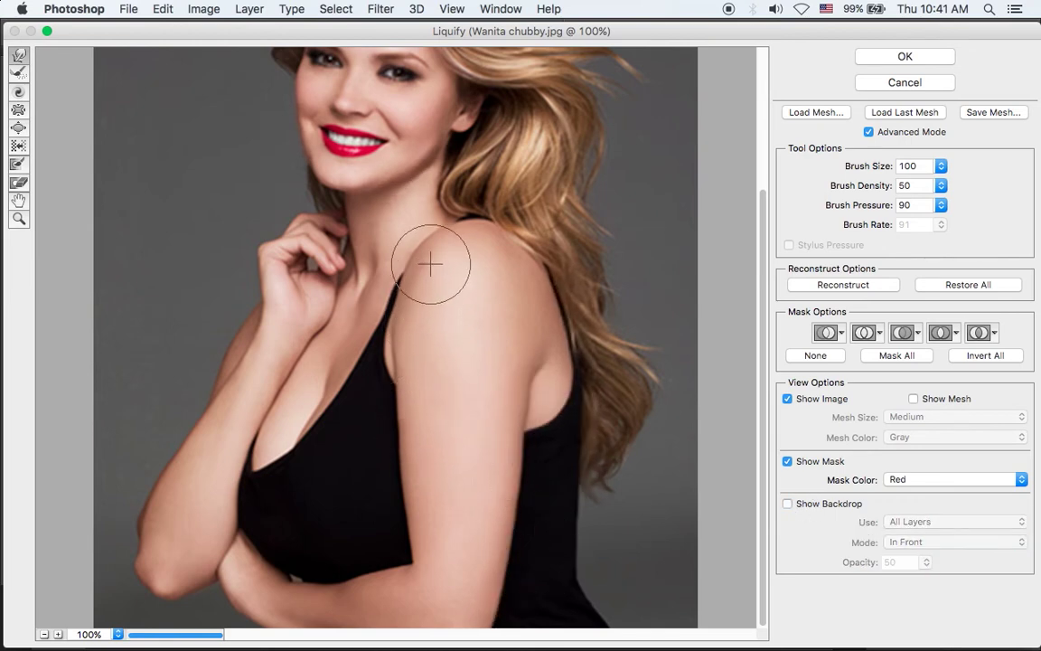
mouse_move(427, 261)
mouse_down()
mouse_move(391, 312)
mouse_move(418, 563)
mouse_move(400, 371)
mouse_move(408, 284)
mouse_move(410, 323)
mouse_up()
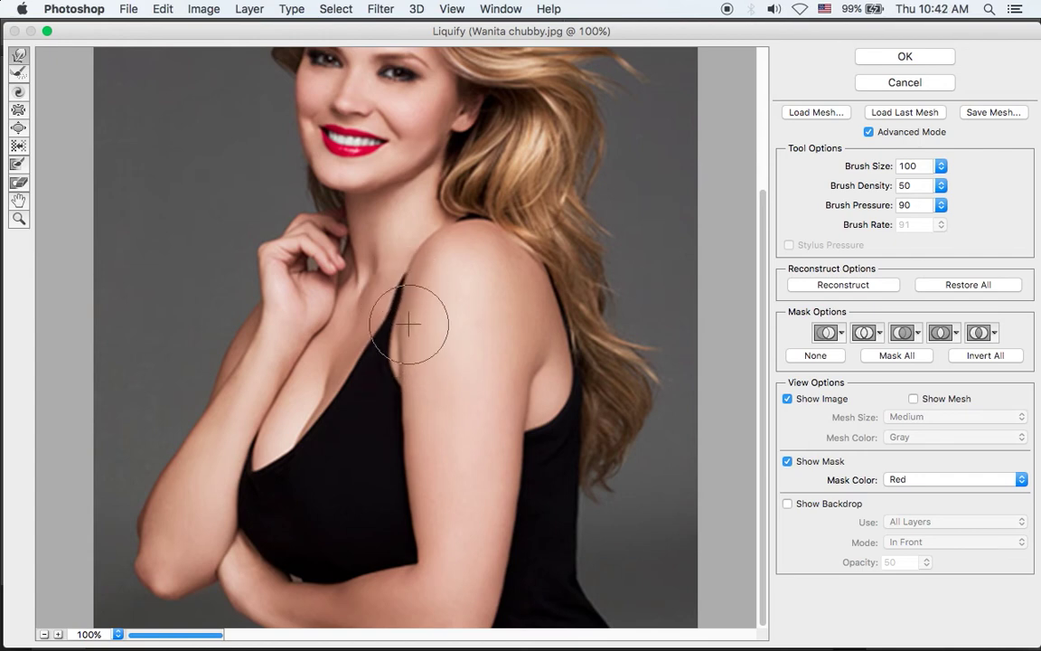
drag(409, 415, 414, 506)
mouse_move(415, 550)
mouse_down()
mouse_move(420, 560)
mouse_move(416, 526)
mouse_up()
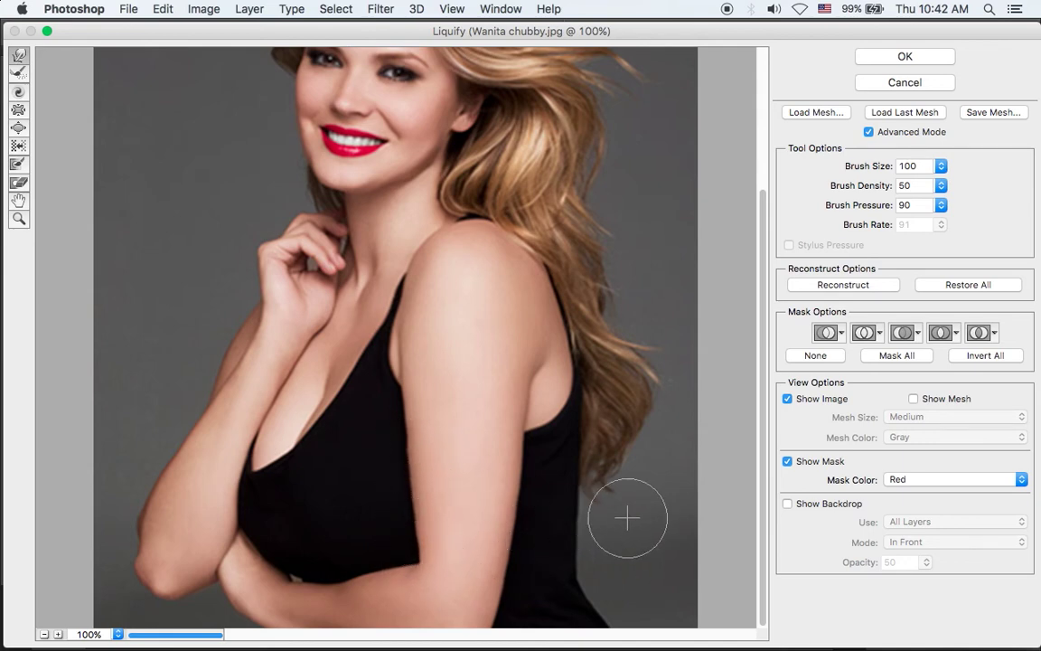
click(788, 503)
click(787, 503)
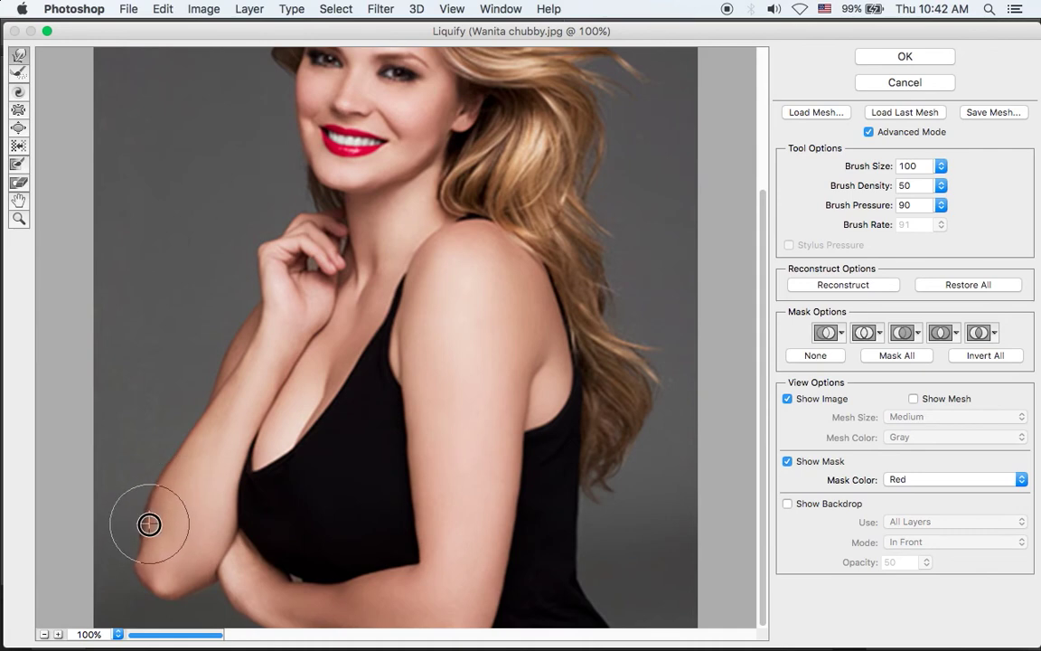
- Smooth the left forearm's outer edge and reshape the shoulder top, comparing with the backdrop
drag(146, 523, 242, 337)
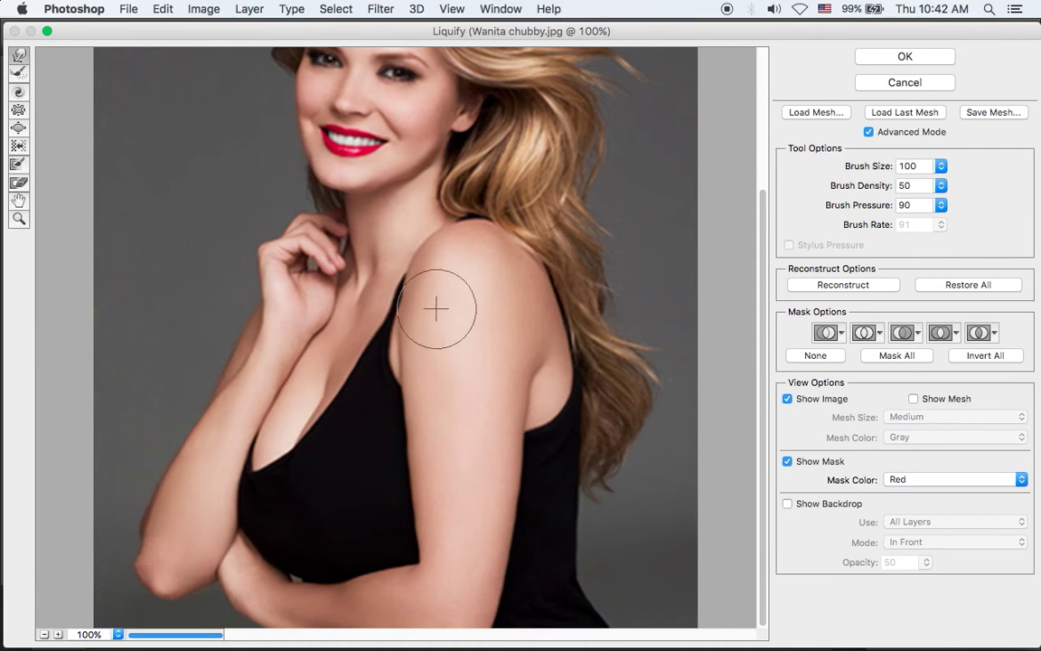
mouse_move(425, 259)
mouse_down()
mouse_move(512, 247)
mouse_move(530, 262)
mouse_move(553, 290)
mouse_move(581, 395)
mouse_up()
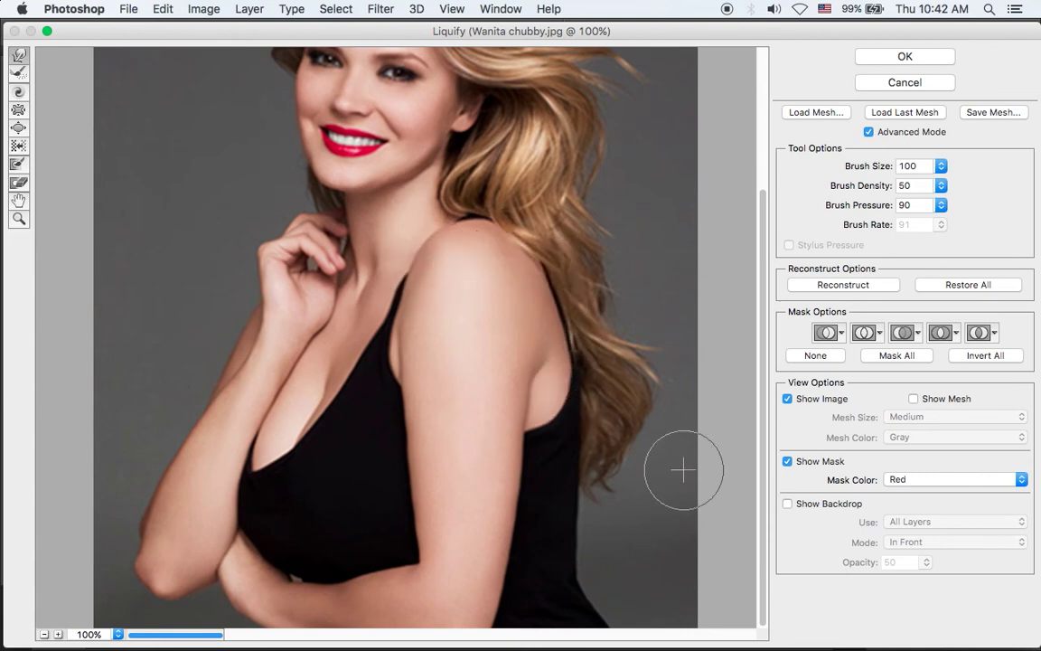
click(794, 507)
click(788, 505)
click(787, 504)
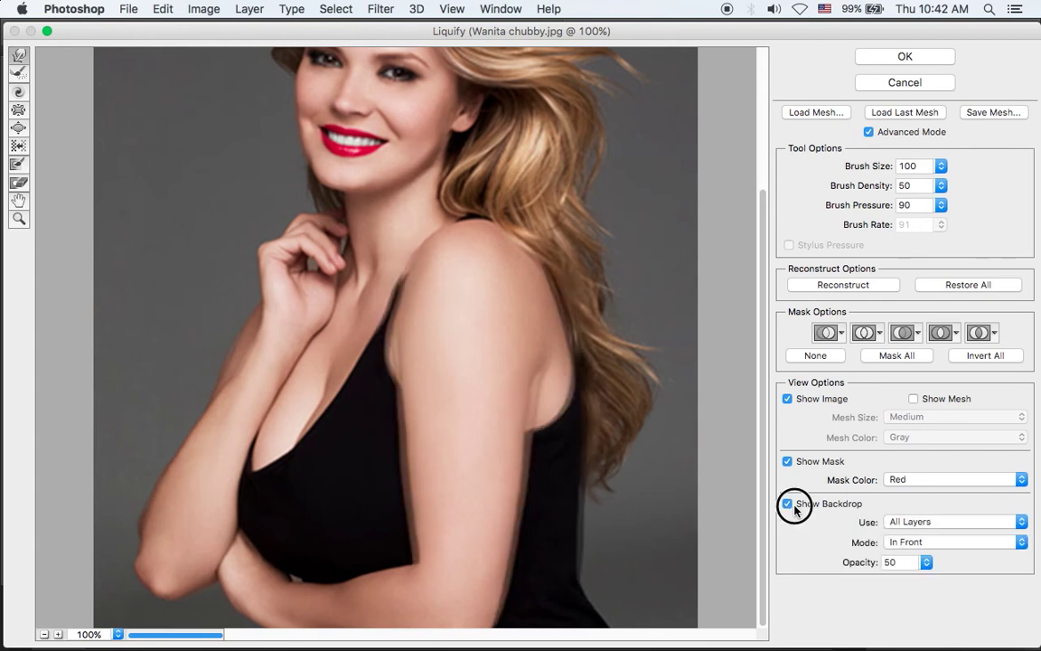
click(787, 504)
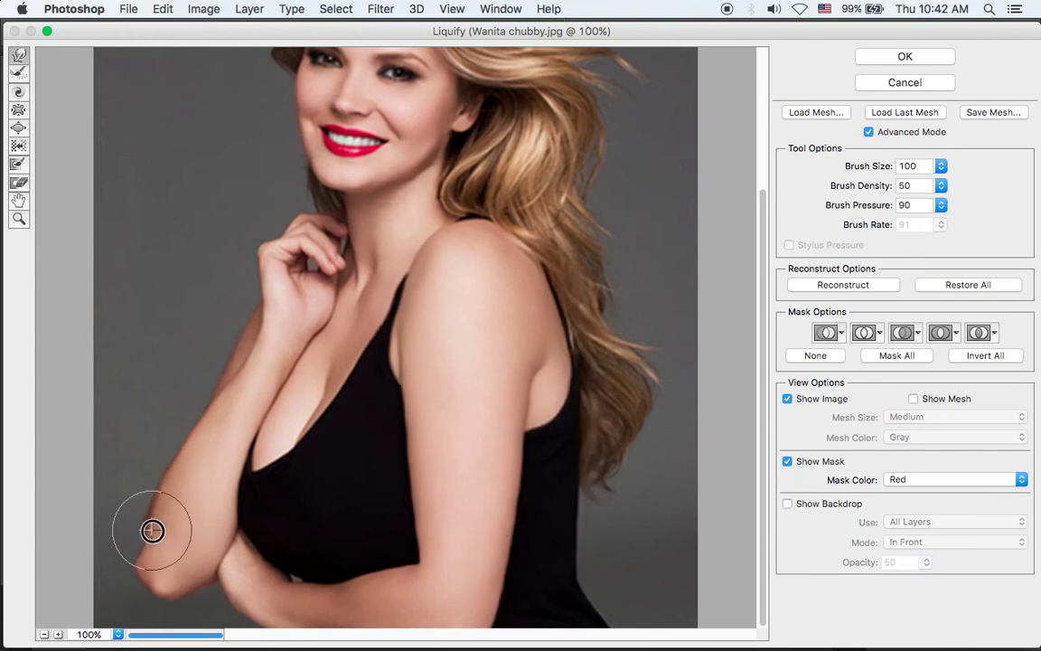
- Refine the left forearm near the elbow and lower arm notch, then enlarge the brush to 125
drag(164, 495, 161, 542)
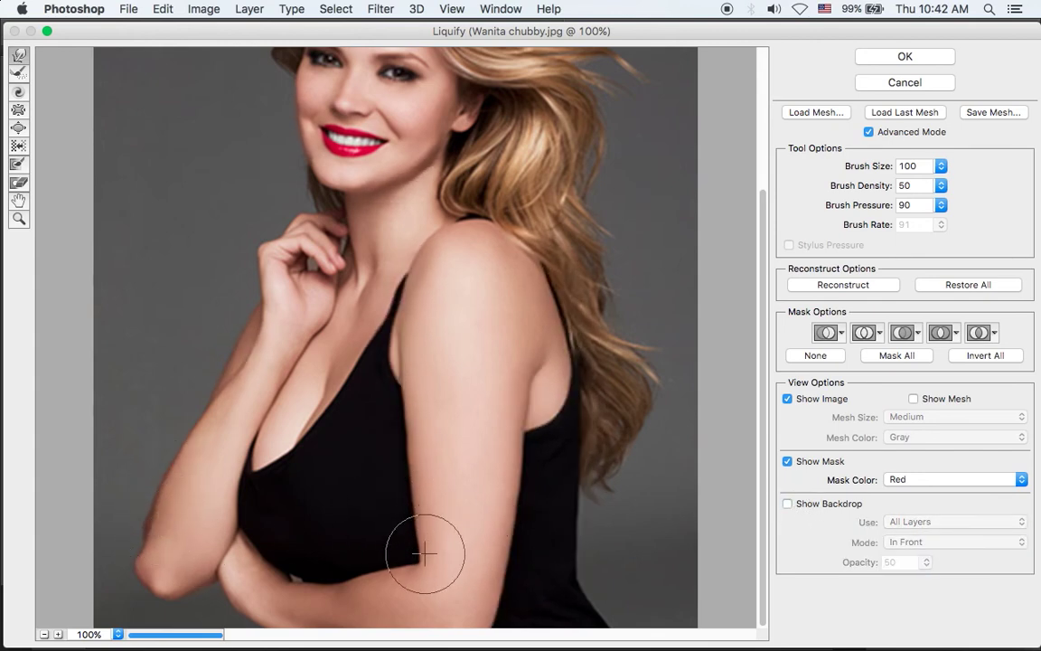
drag(422, 567, 423, 542)
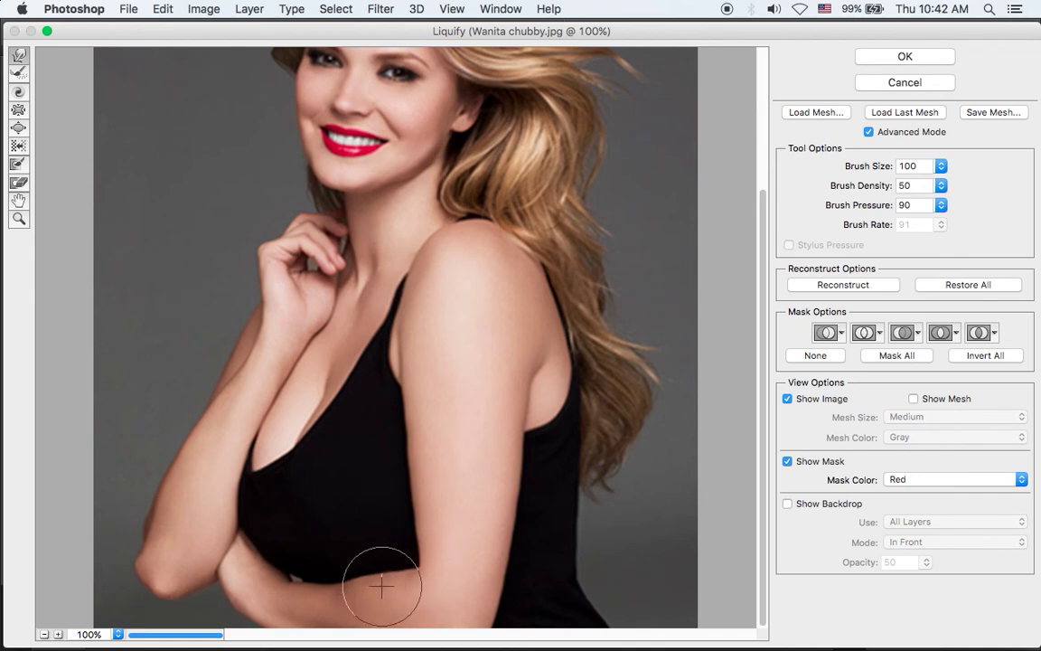
click(788, 503)
click(787, 503)
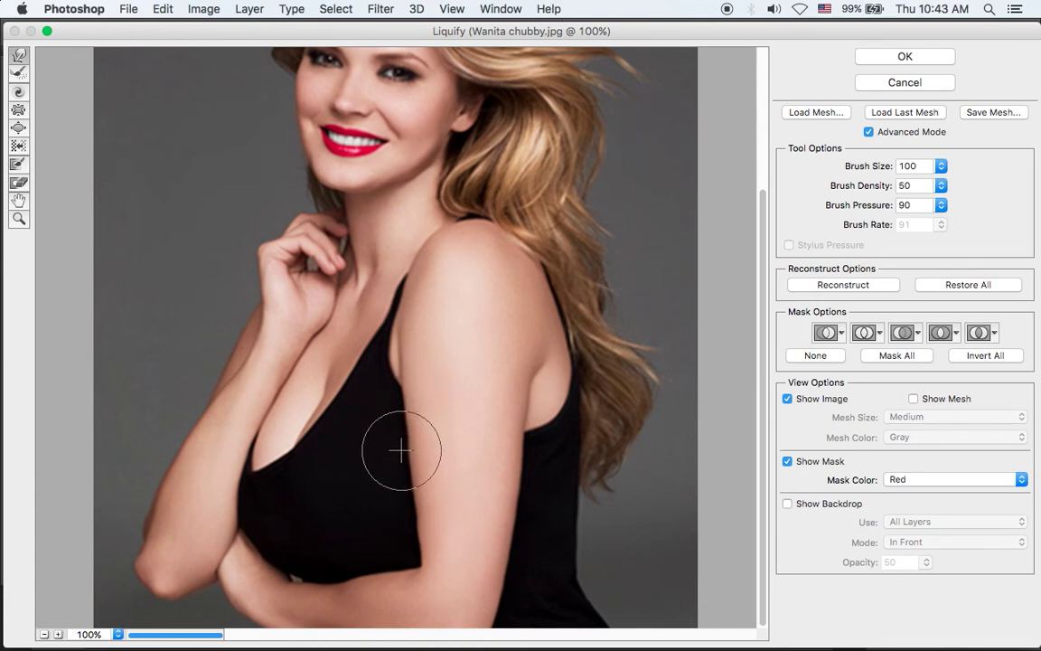
key(bracketright)
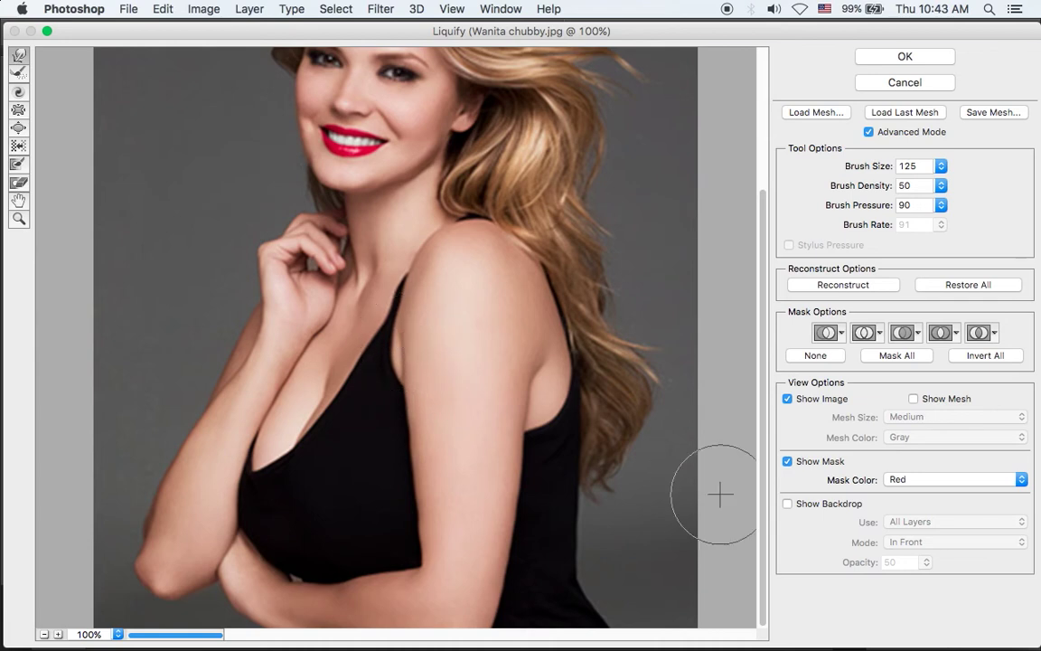
- Compare against the original backdrop, then push the arm edge beside the chest inward
click(787, 503)
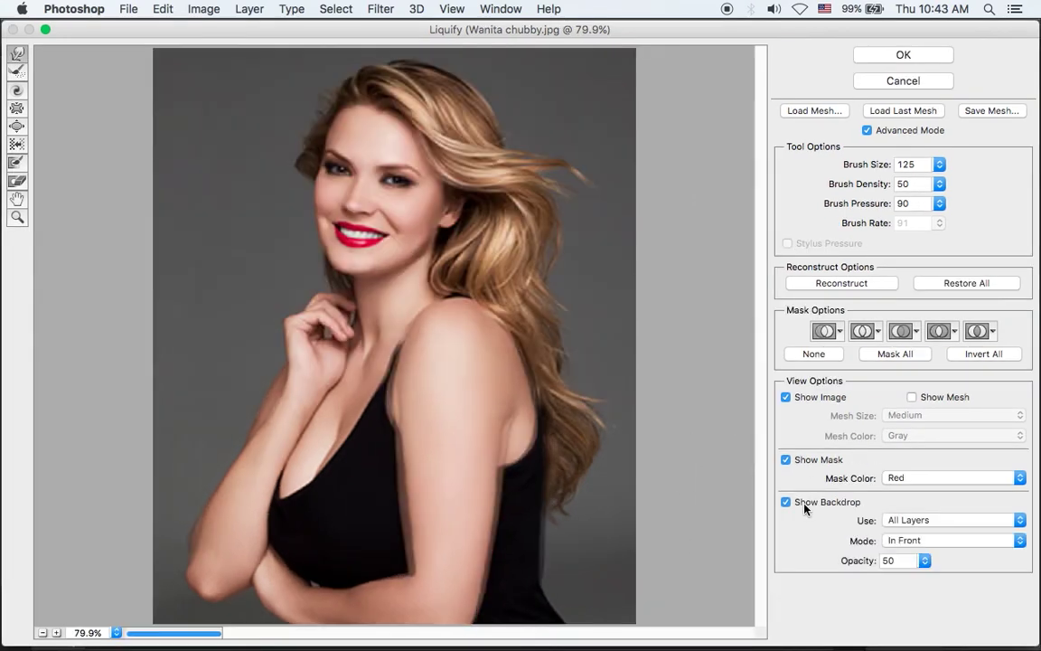
click(804, 504)
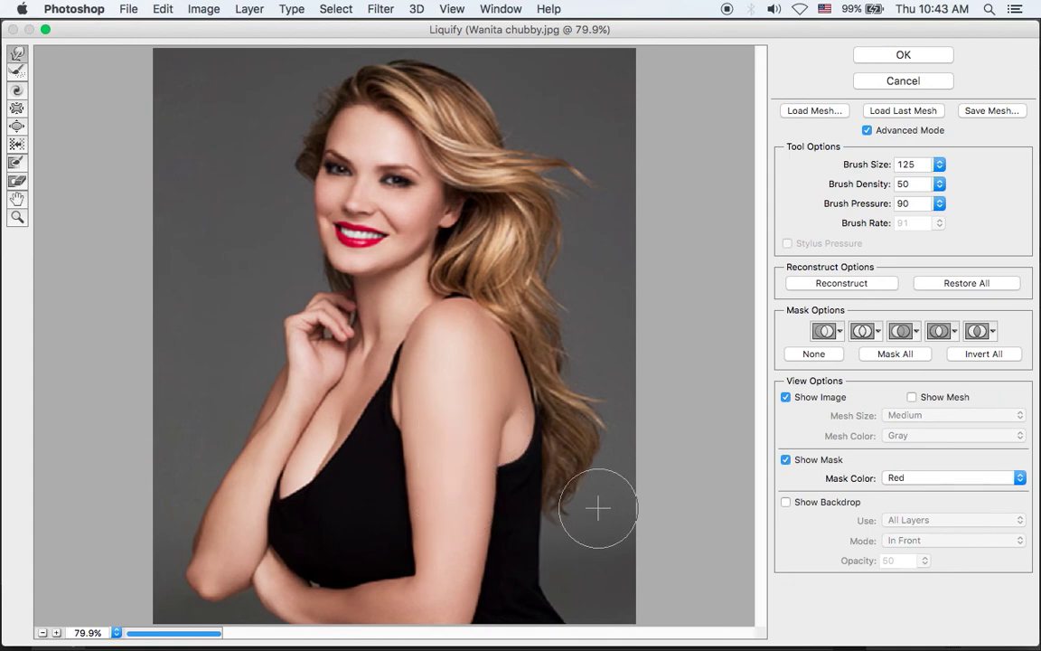
click(790, 503)
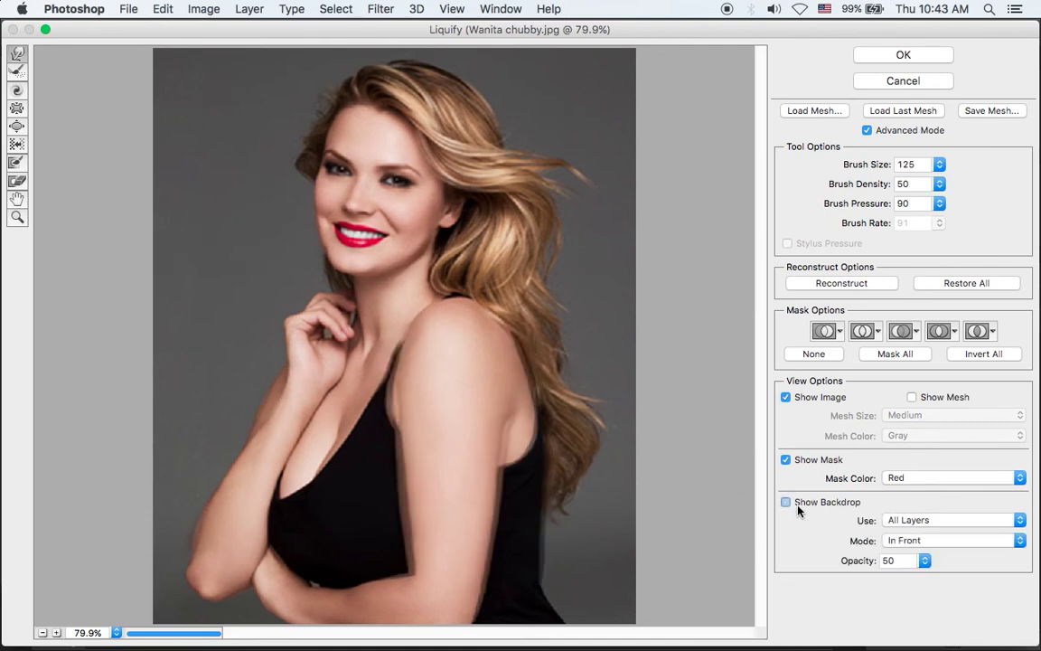
click(797, 509)
click(797, 509)
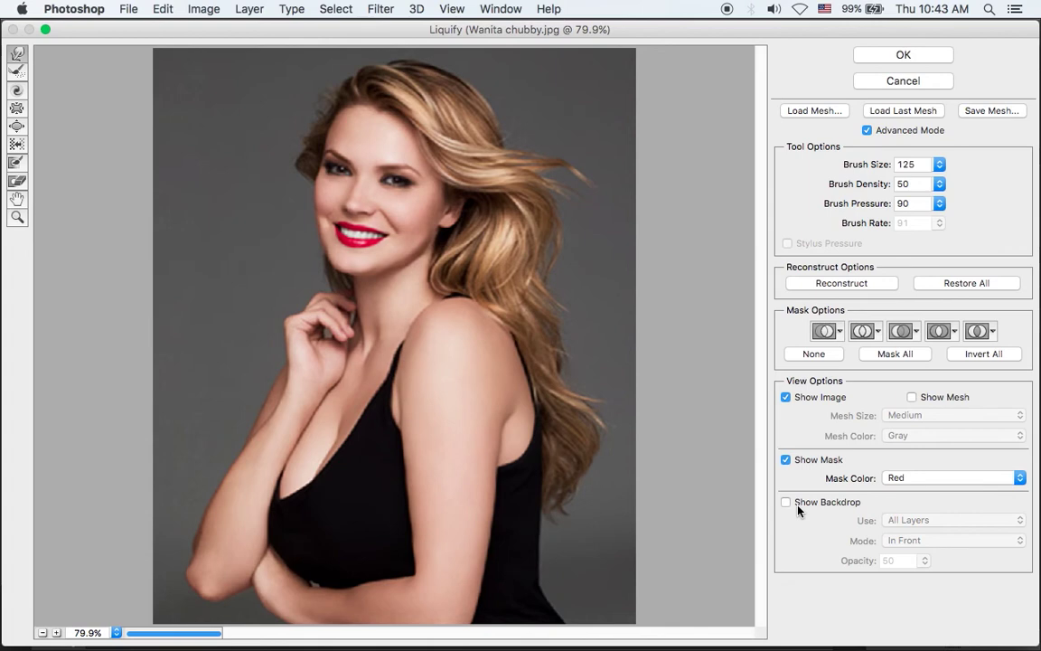
click(798, 509)
click(797, 509)
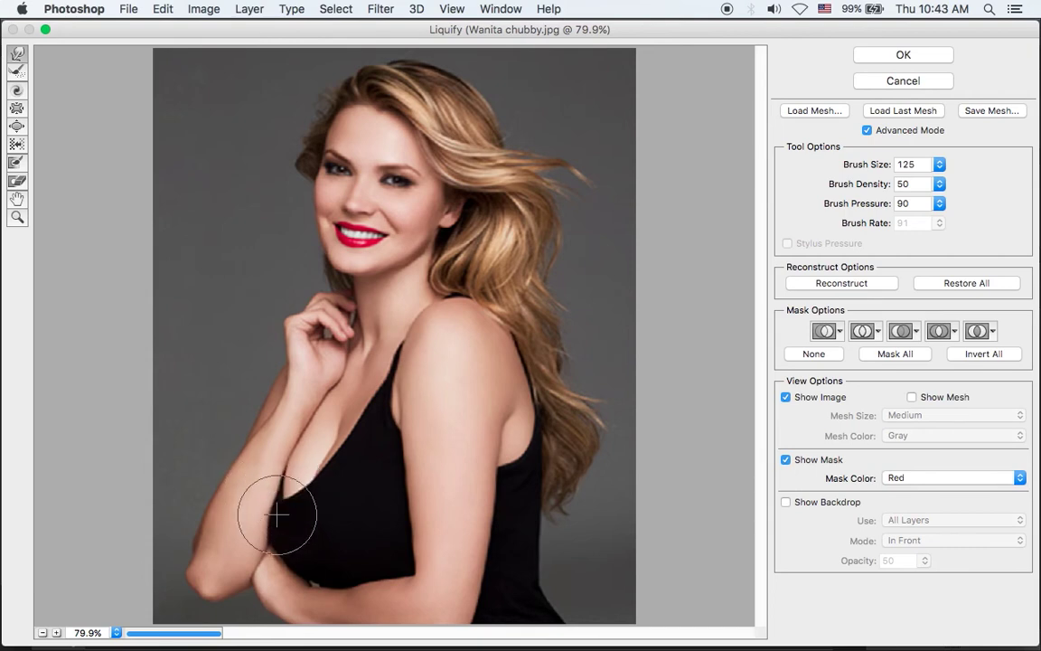
mouse_move(282, 487)
mouse_down()
mouse_move(272, 539)
mouse_move(329, 472)
mouse_move(338, 432)
mouse_move(294, 461)
mouse_move(279, 516)
mouse_move(289, 529)
mouse_move(274, 553)
mouse_up()
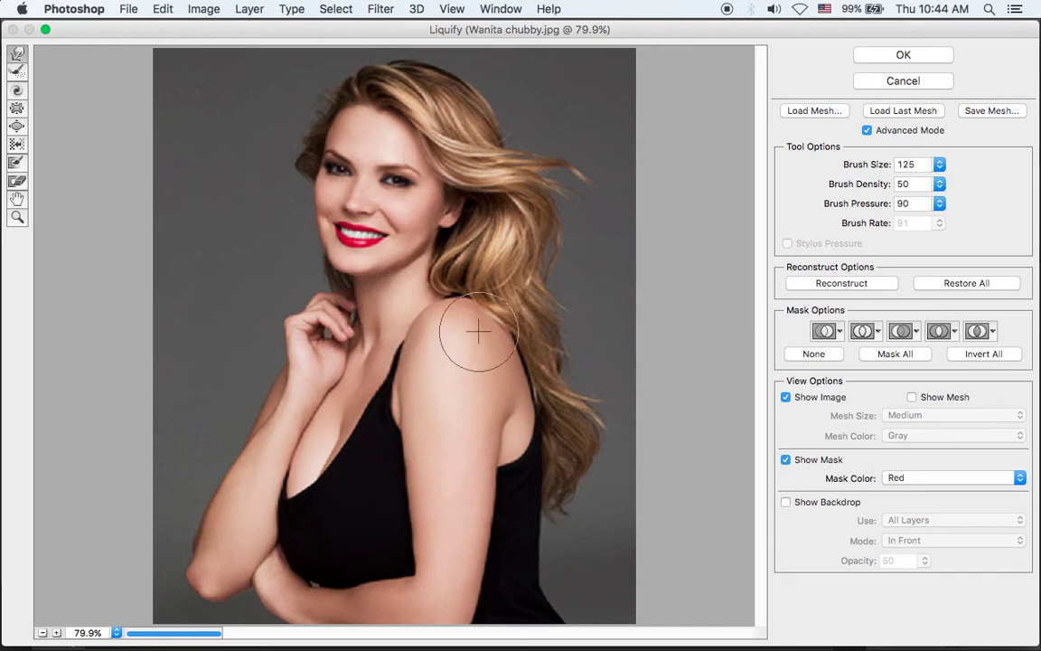
- Flick the backdrop on and off to compare, then slim the upper arm contour further
click(801, 505)
click(801, 506)
click(802, 506)
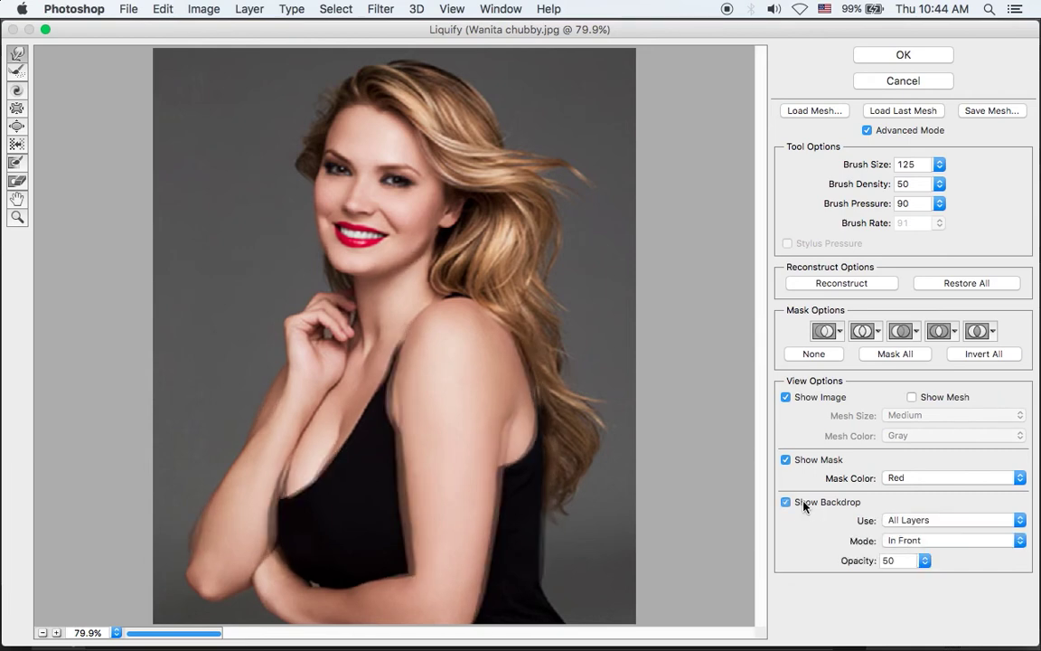
click(803, 507)
click(802, 506)
click(802, 506)
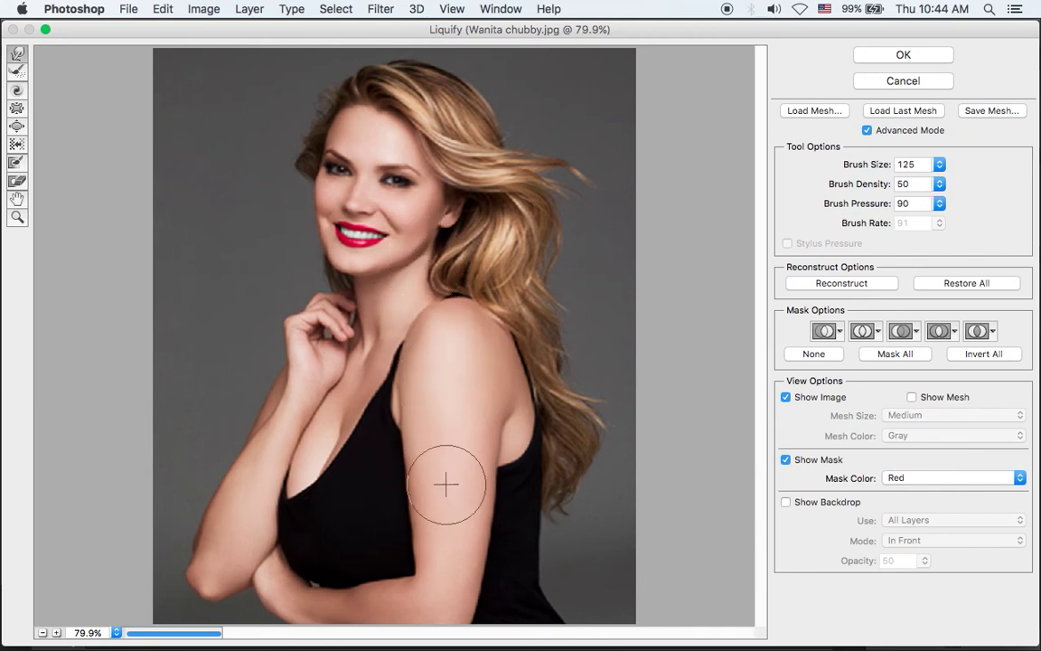
drag(441, 481, 476, 367)
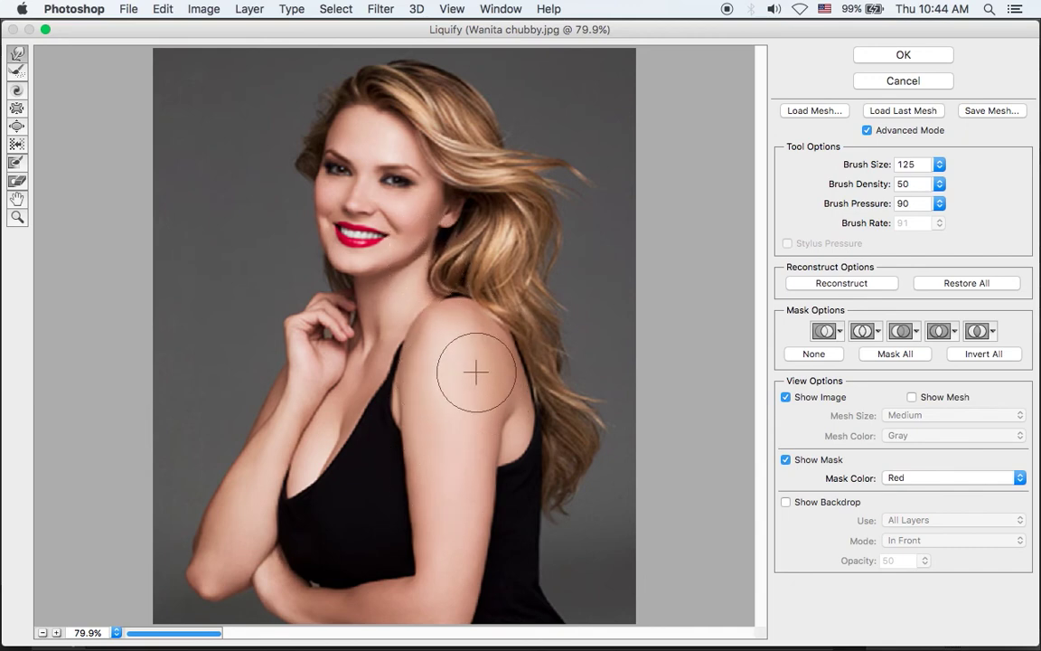
click(808, 506)
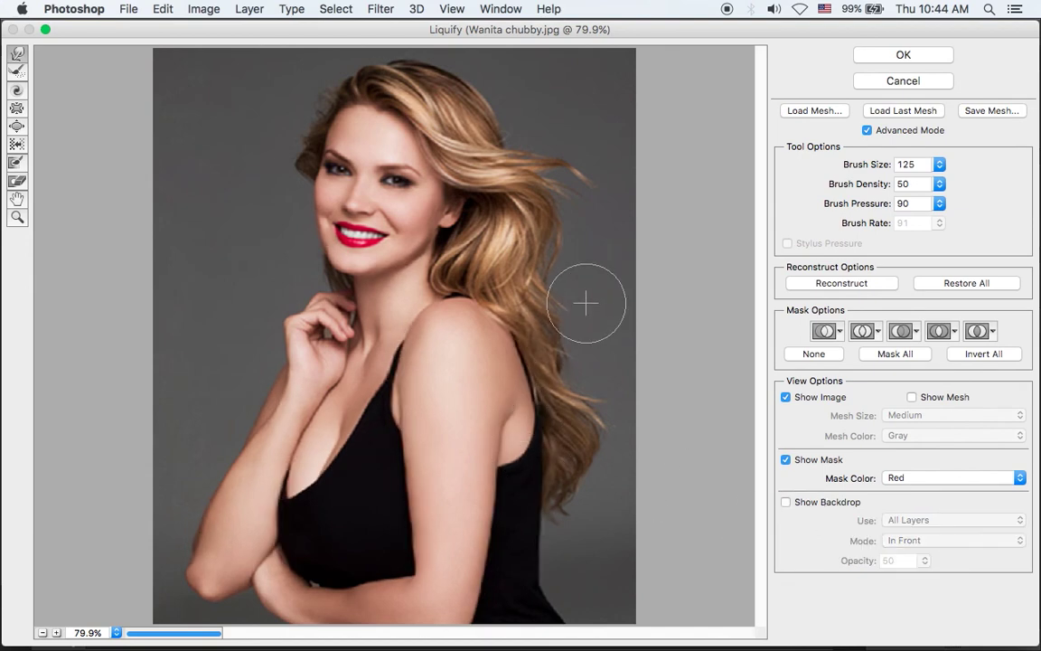
- Commit the Liquify warp and toggle Layer 1's visibility to compare against the Background
click(905, 55)
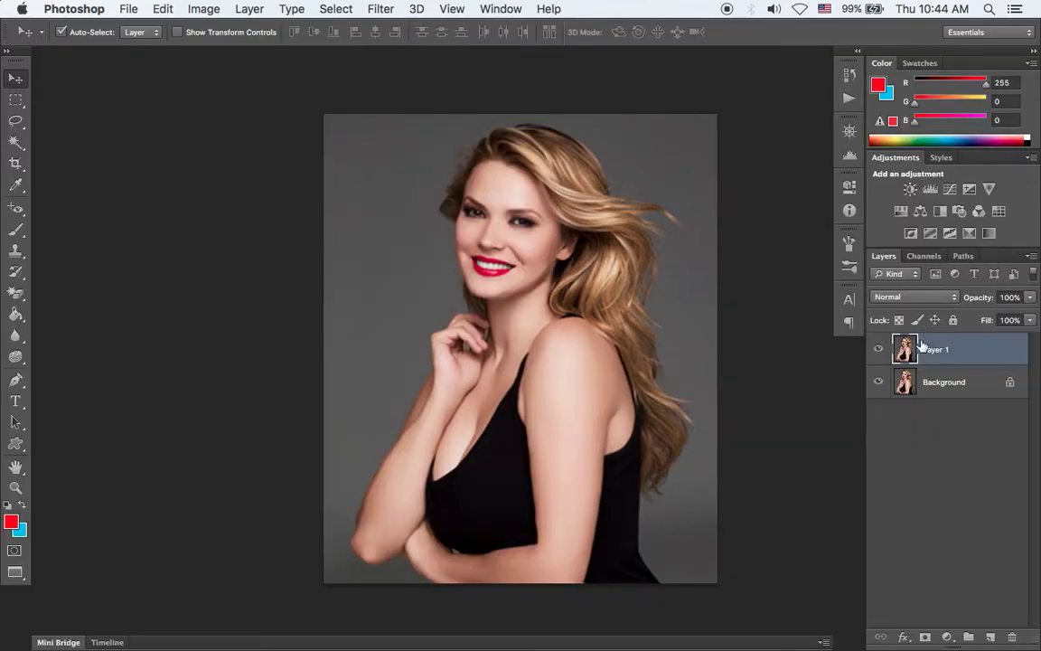
click(879, 349)
click(879, 349)
click(879, 350)
click(879, 350)
click(880, 350)
click(879, 350)
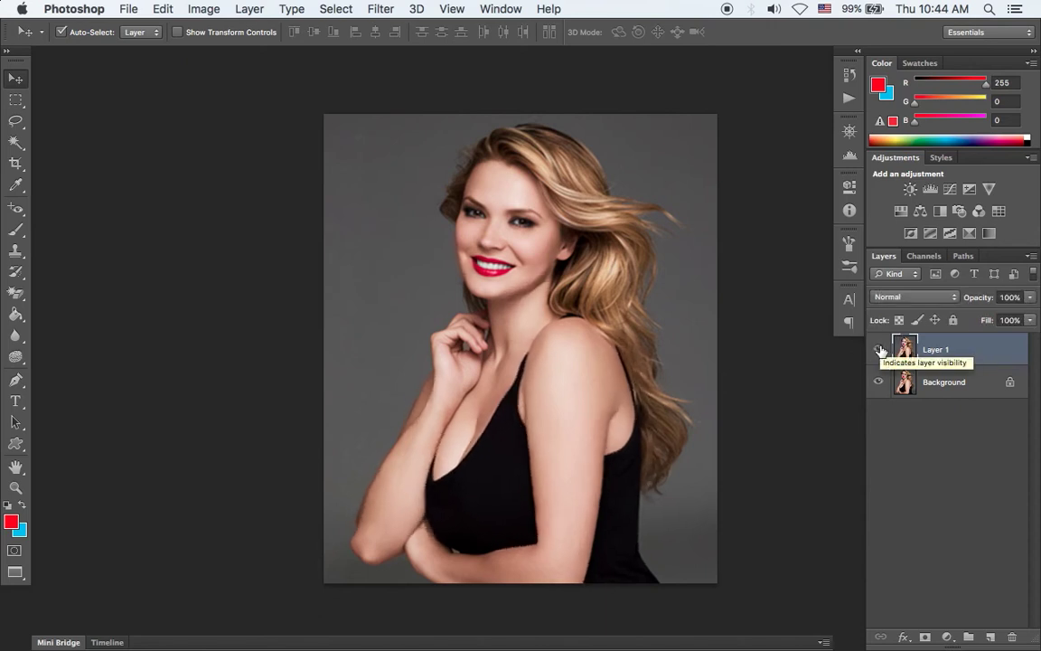
click(879, 350)
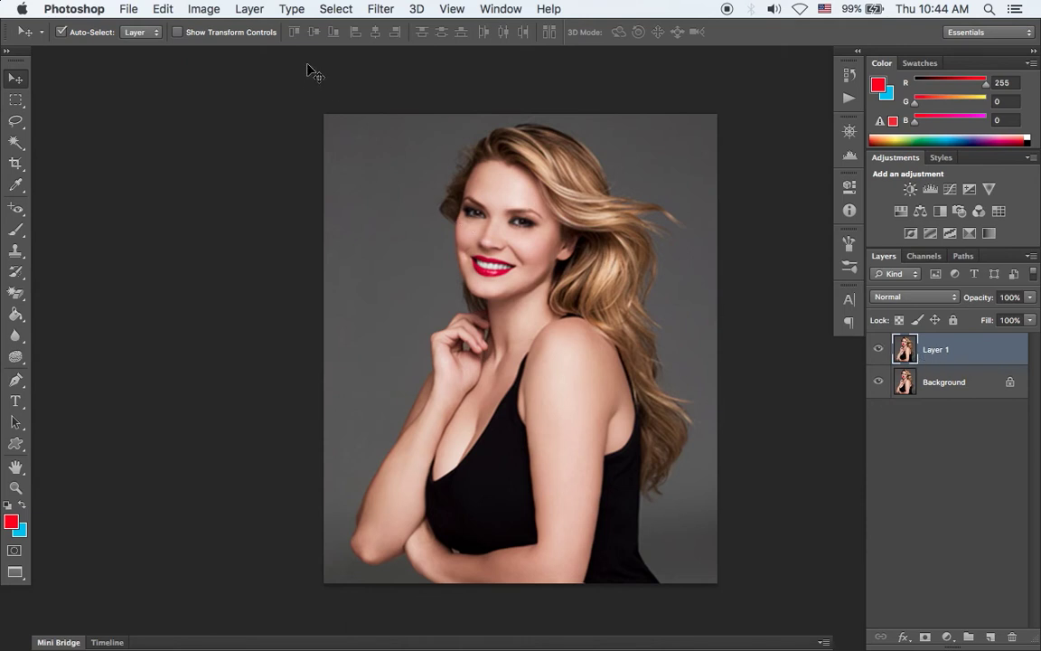
- Widen the canvas to 200 percent anchored left, and move Layer 1 onto the new right half
click(220, 11)
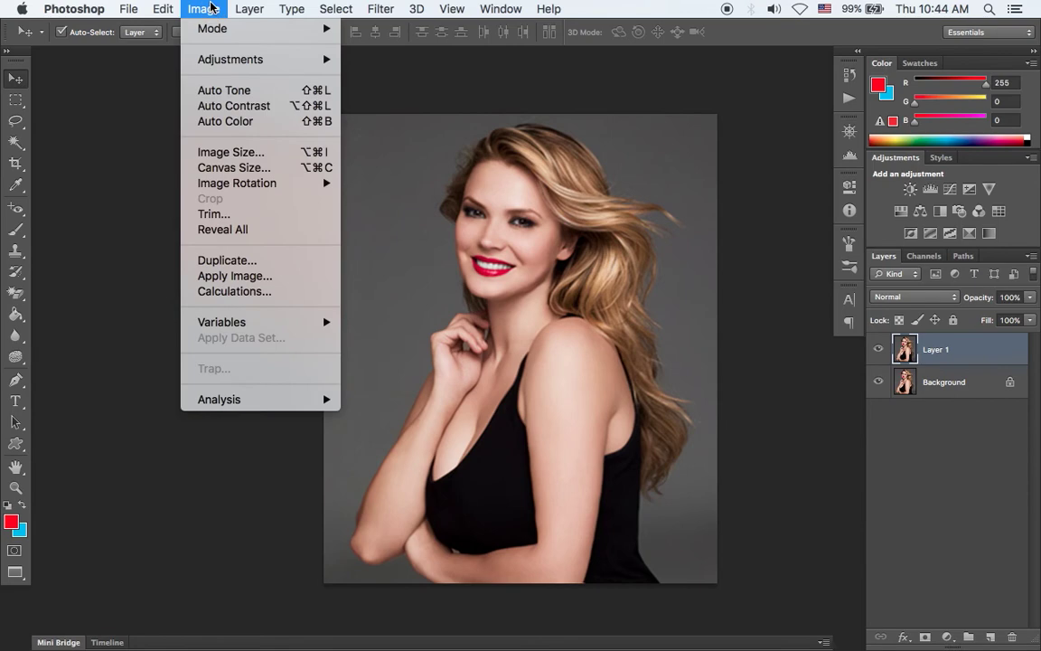
click(252, 166)
click(694, 374)
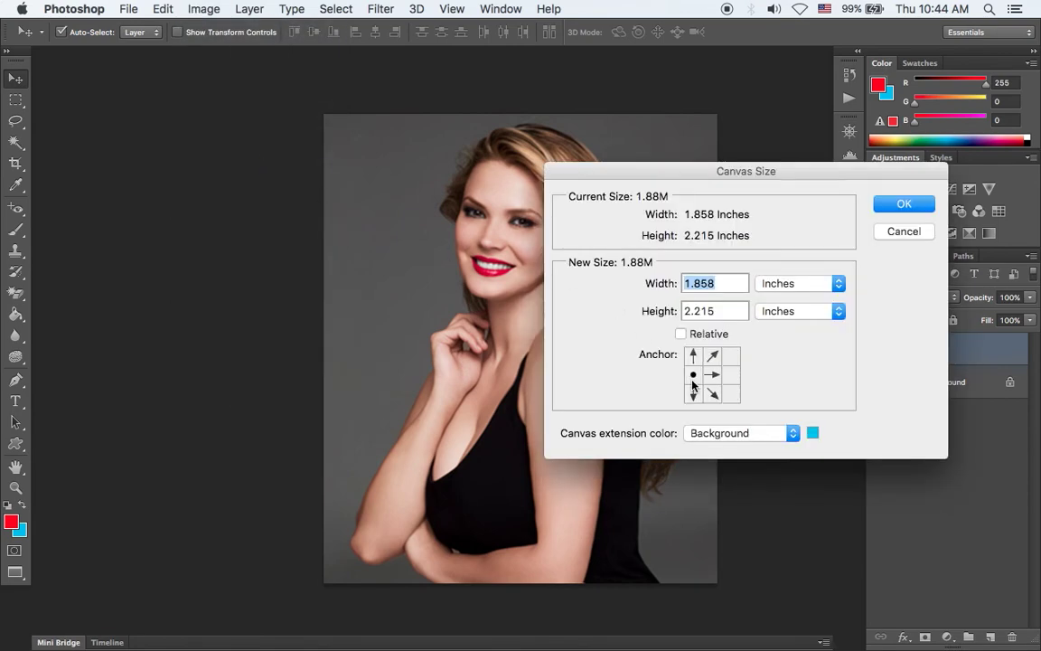
click(783, 285)
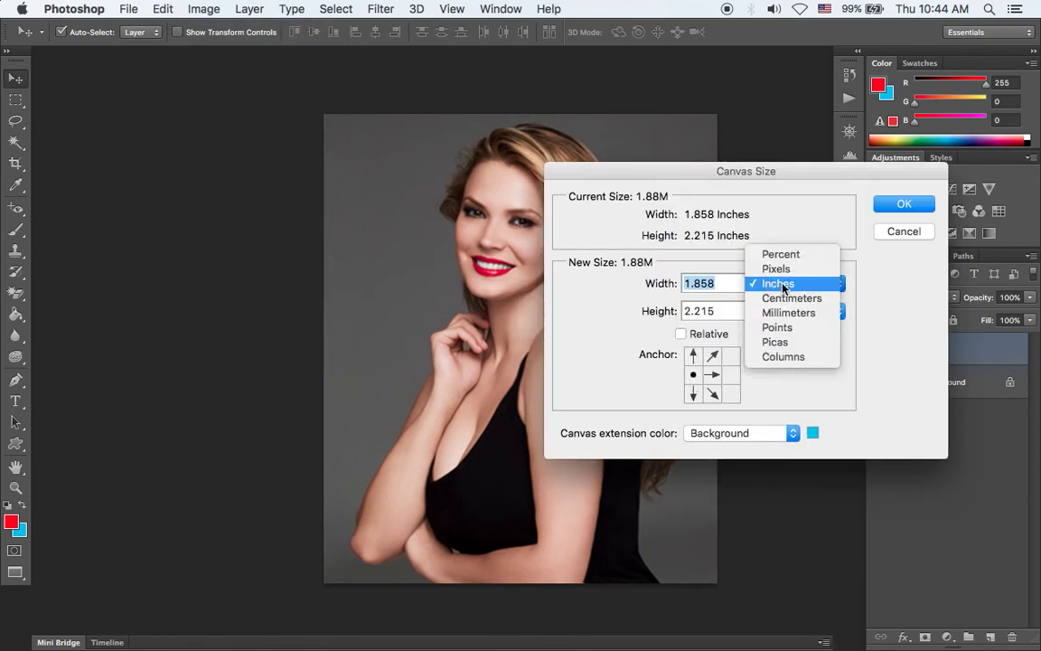
click(789, 262)
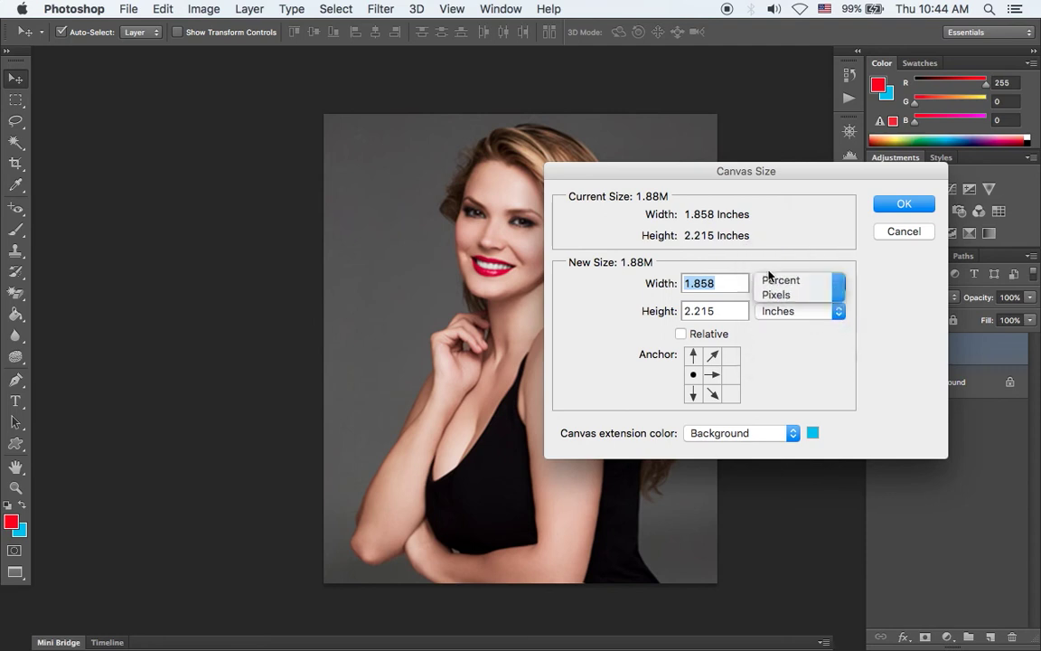
click(690, 283)
double_click(689, 283)
text(200)
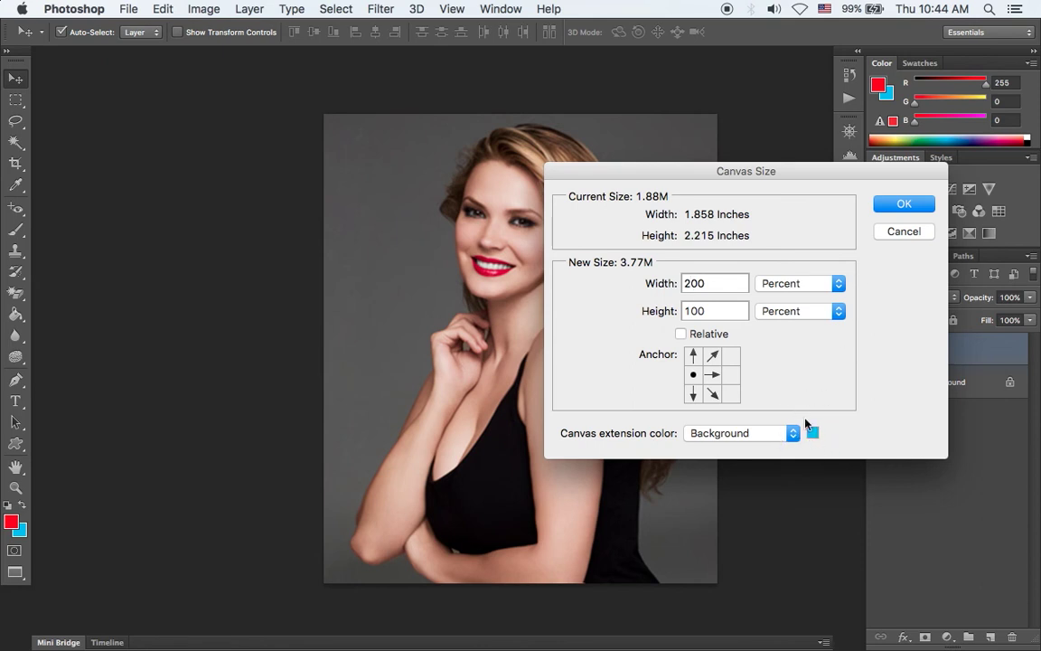
click(893, 206)
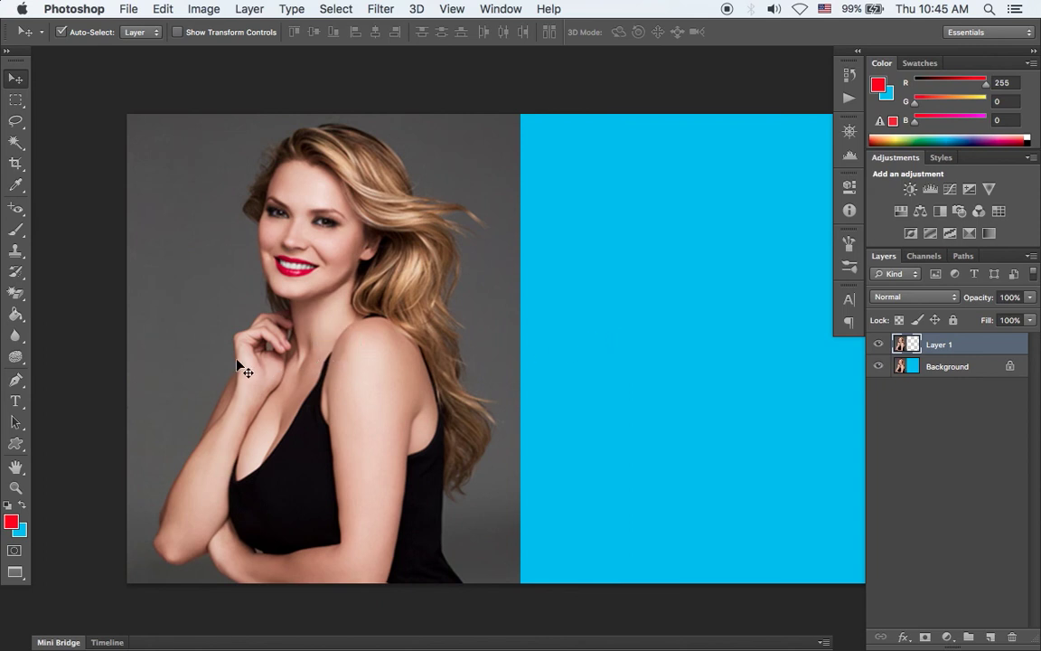
mouse_move(232, 357)
mouse_down()
mouse_move(459, 373)
mouse_move(642, 362)
mouse_move(558, 372)
mouse_up()
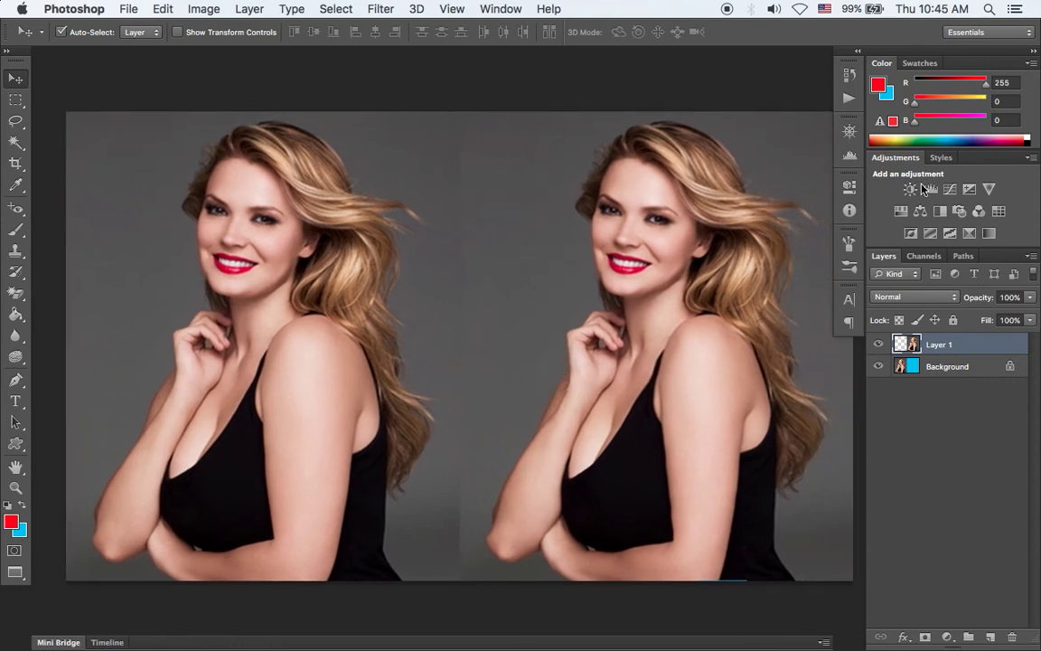
- Collapse the panel dock to icons, recenter the canvas, and select Layer 1 in a floating Layers panel
click(1033, 52)
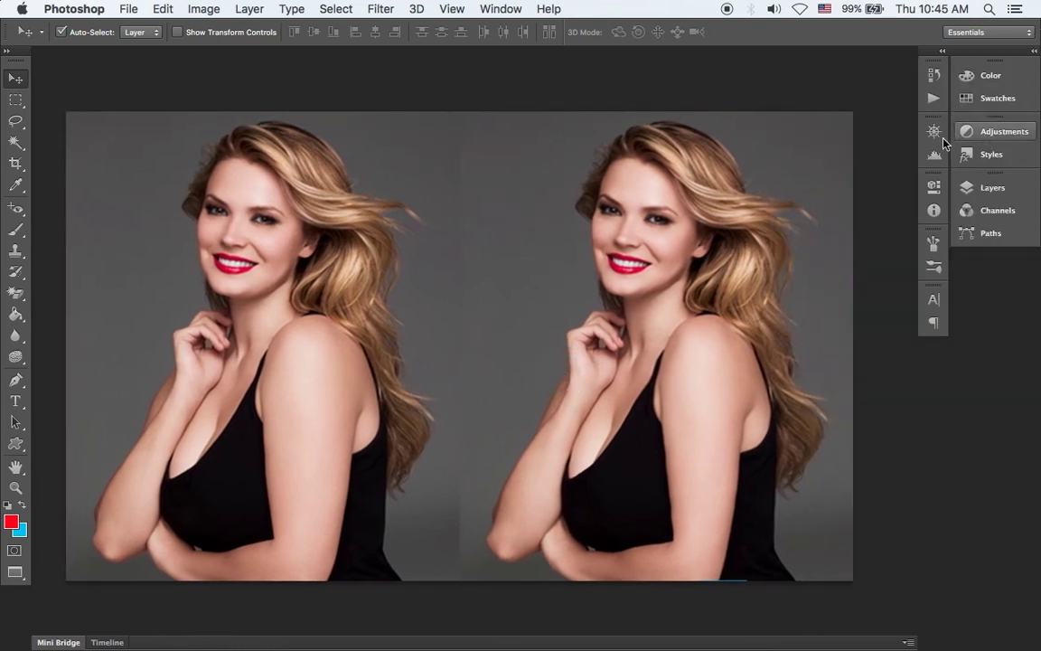
drag(737, 241, 767, 252)
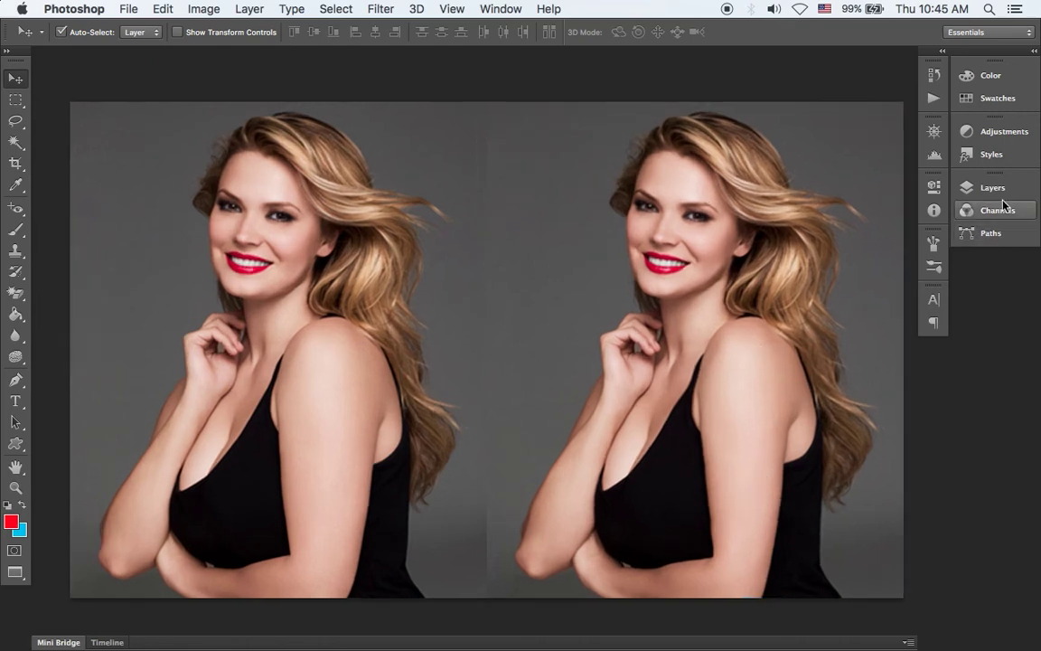
click(992, 187)
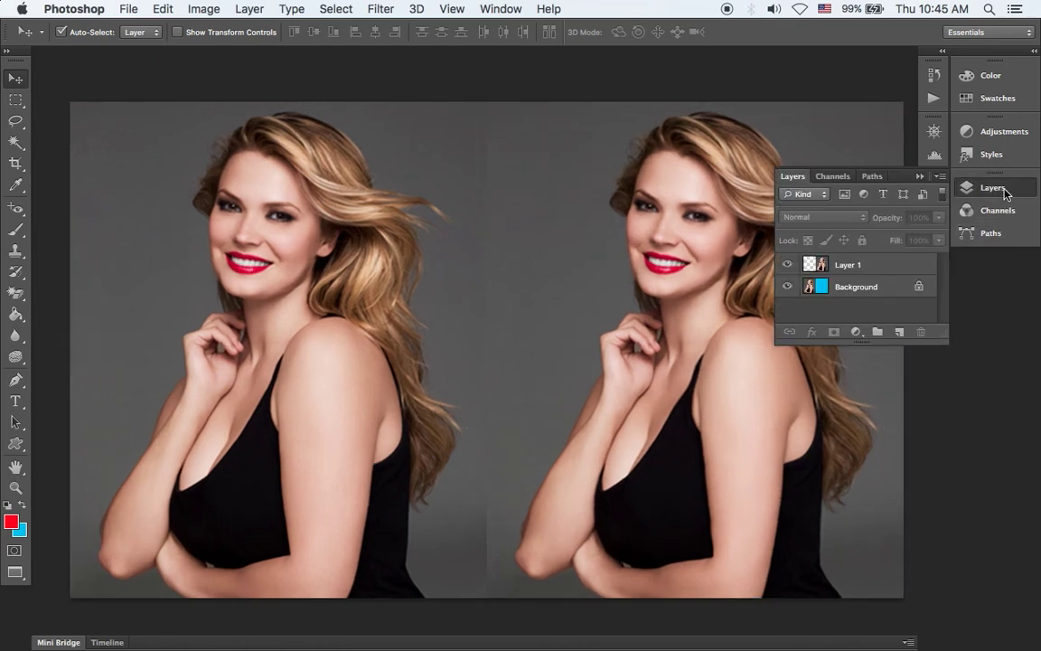
click(869, 268)
key(t)
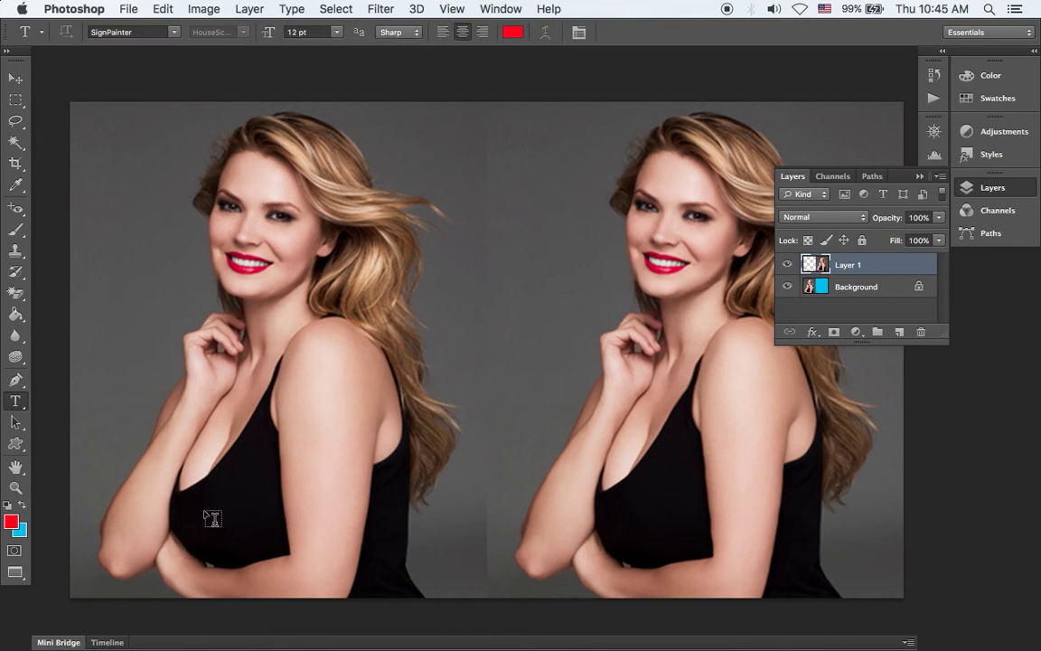
- Add the red text 'Before' on the lower part of the left portrait
click(212, 561)
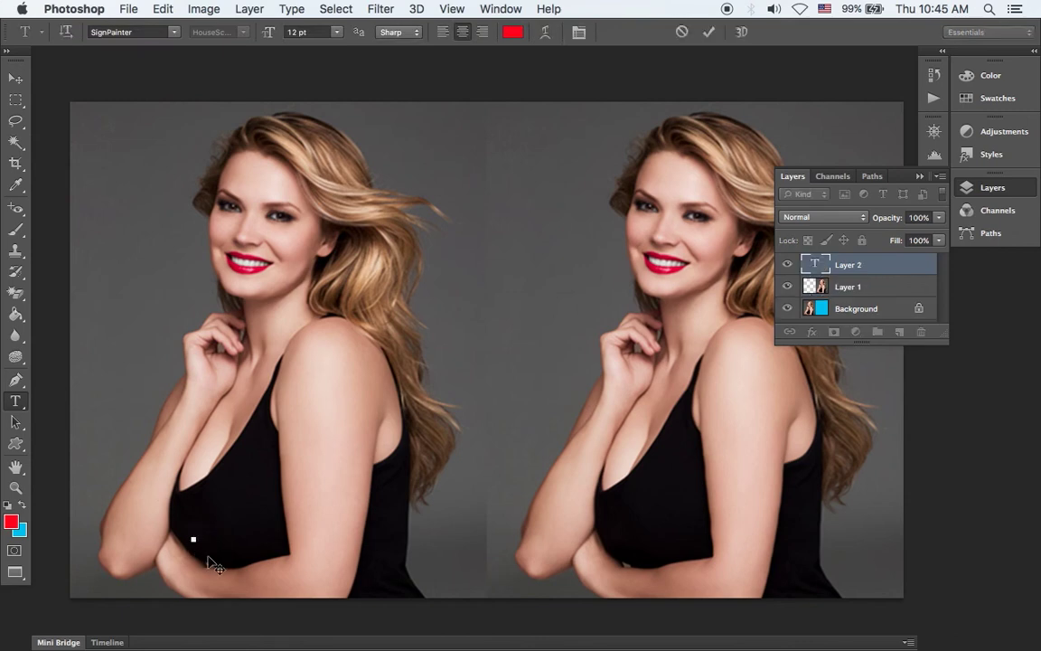
text(Be)
text(fore)
click(16, 79)
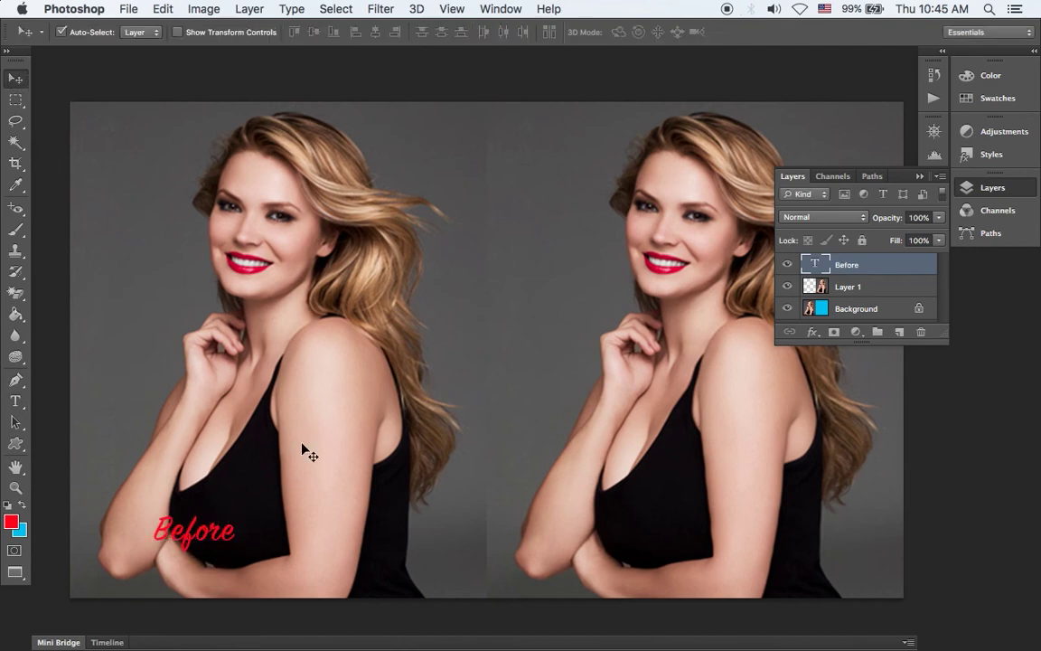
key(super+t)
key(Return)
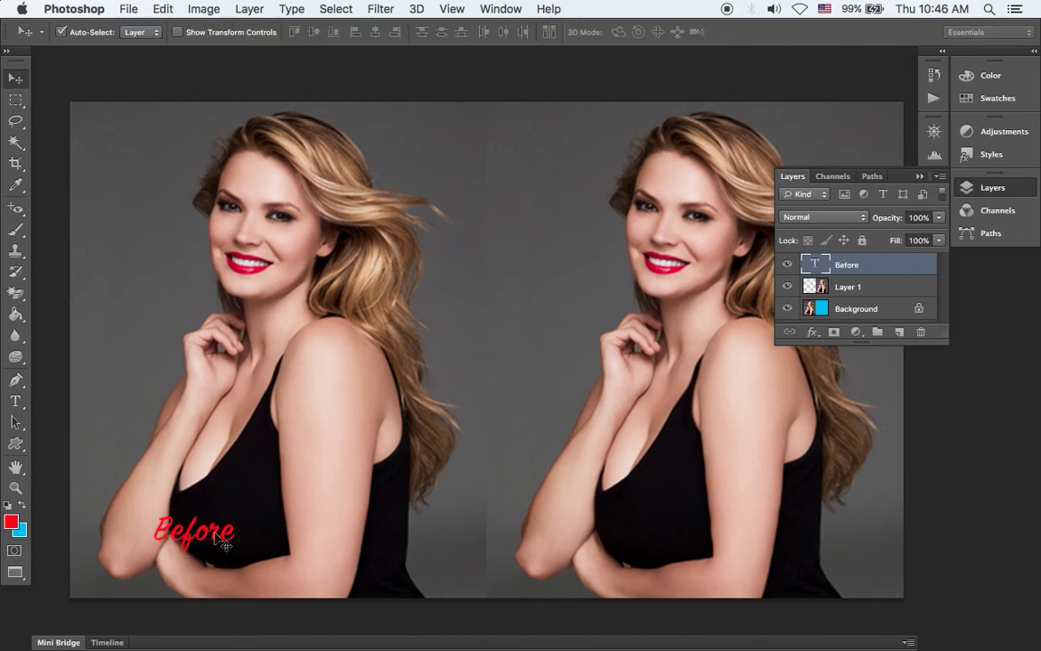
- Scale 'Before' to about 218%, lower it, and Alt-drag a copy onto the right portrait
key(super+t)
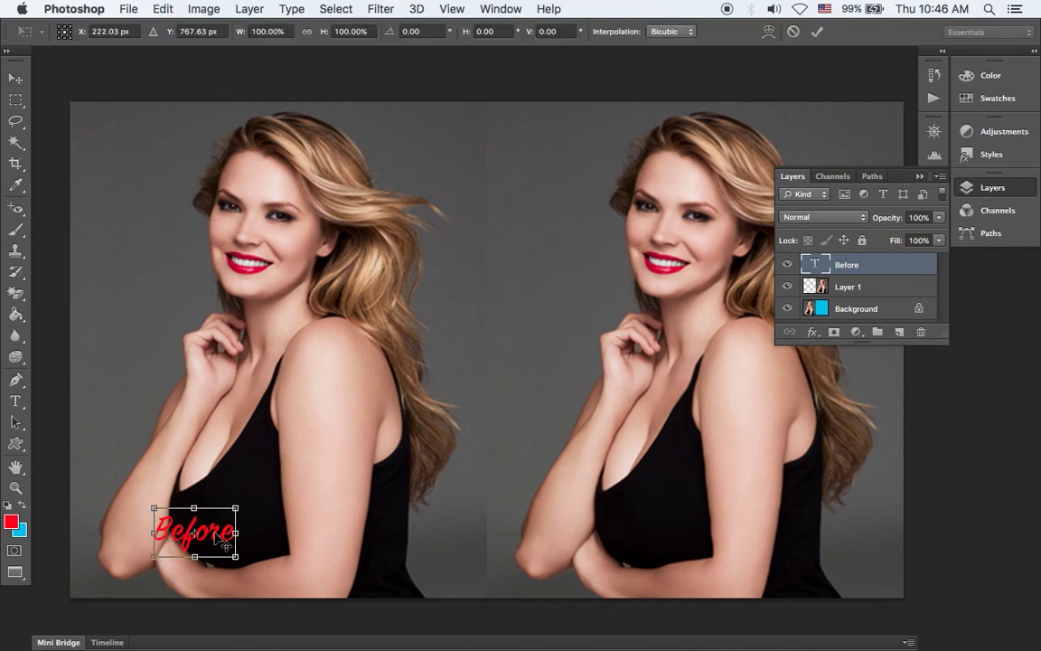
drag(237, 508, 347, 470)
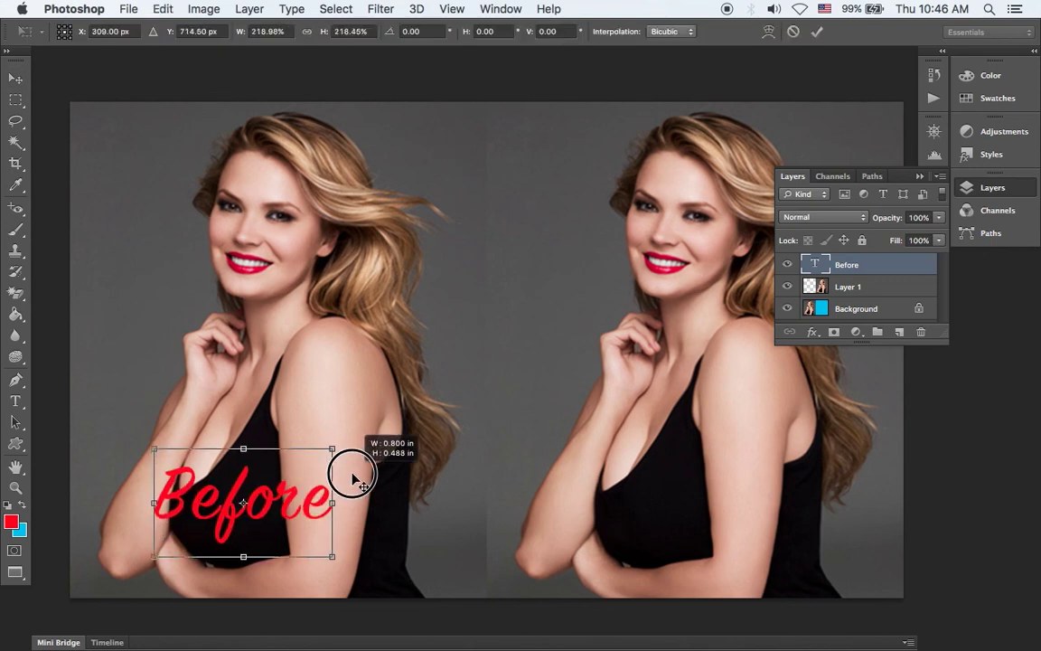
drag(277, 501, 291, 546)
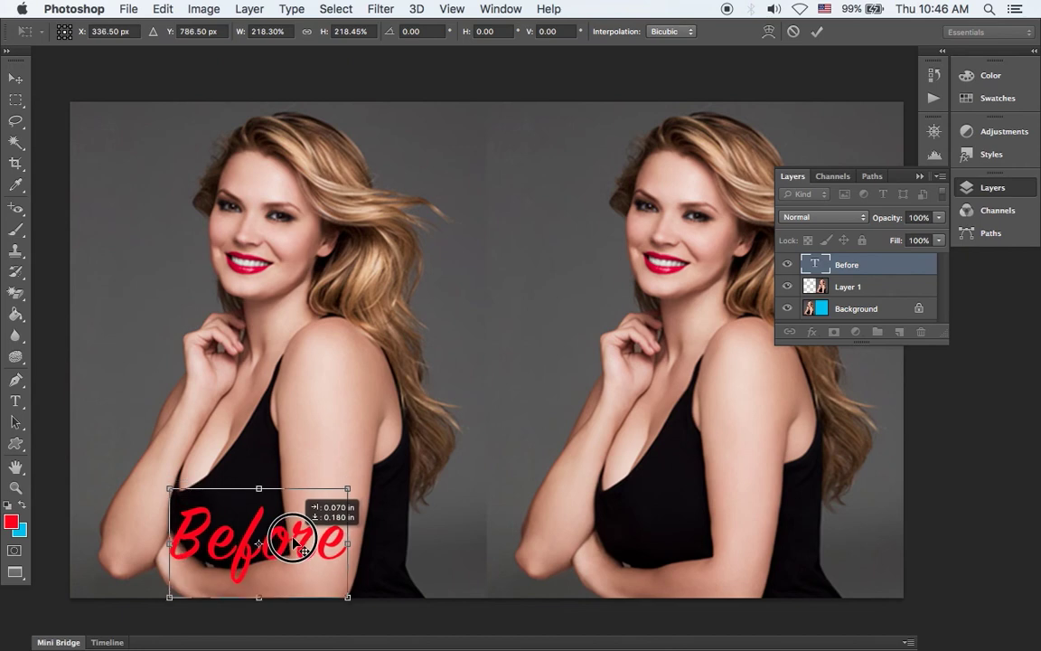
key(Return)
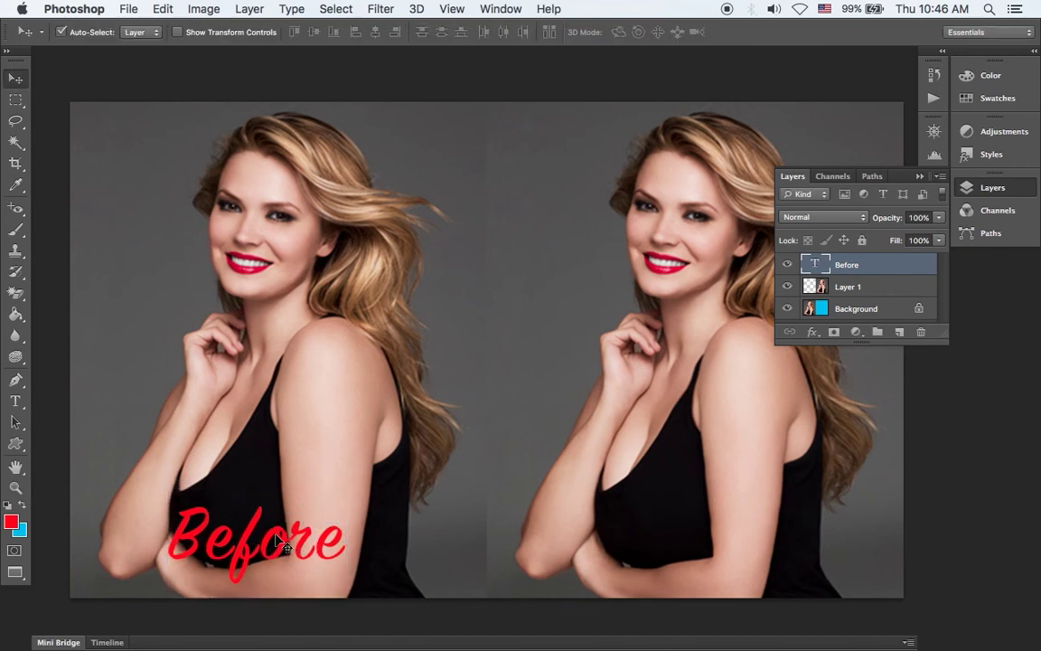
drag(291, 542, 696, 547)
- Retype the copied caption on the right portrait as 'After' and close the floating Layers panel
key(t)
double_click(696, 546)
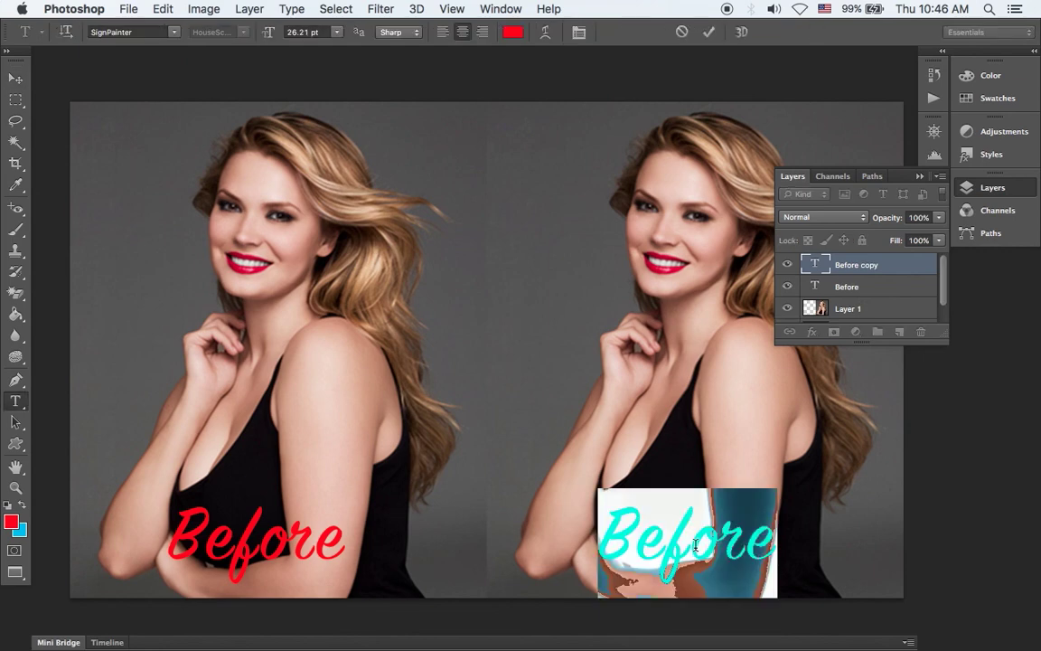
text(After)
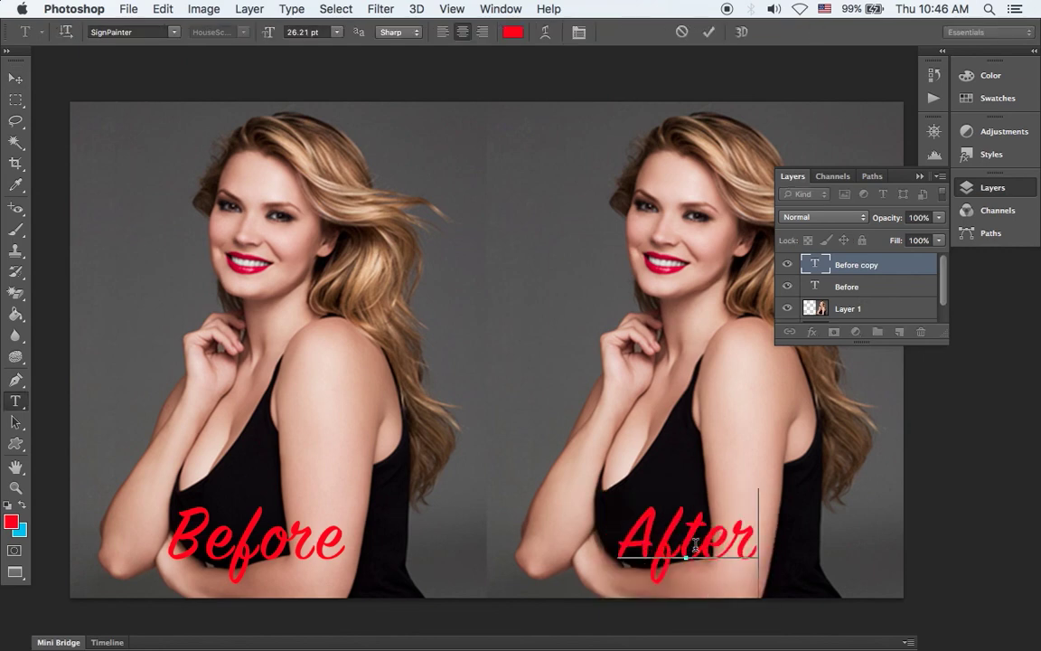
click(16, 79)
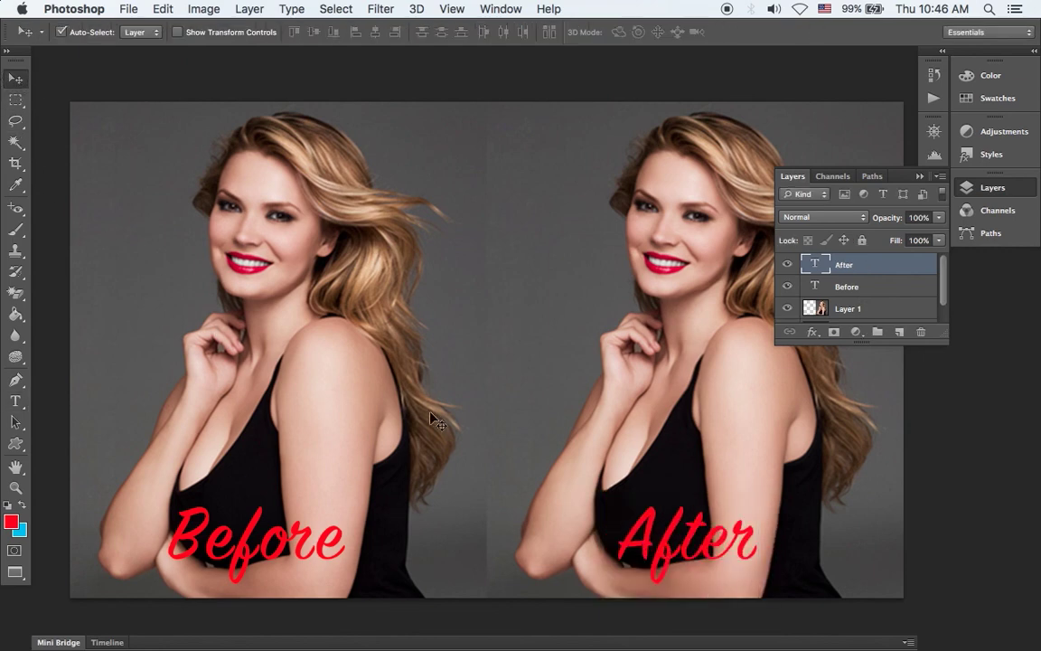
click(920, 176)
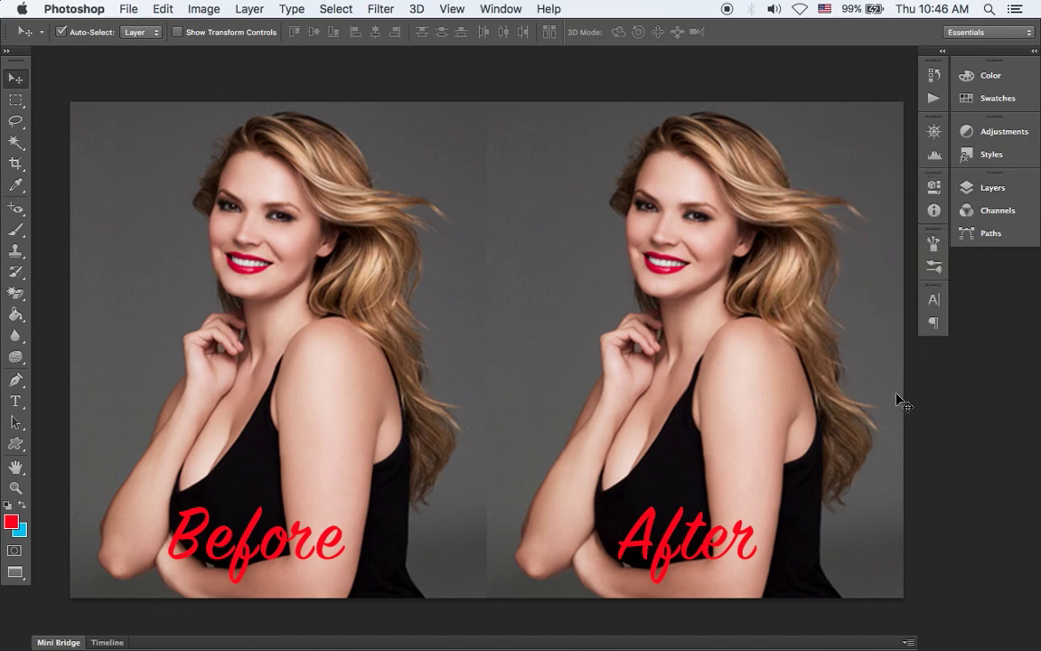